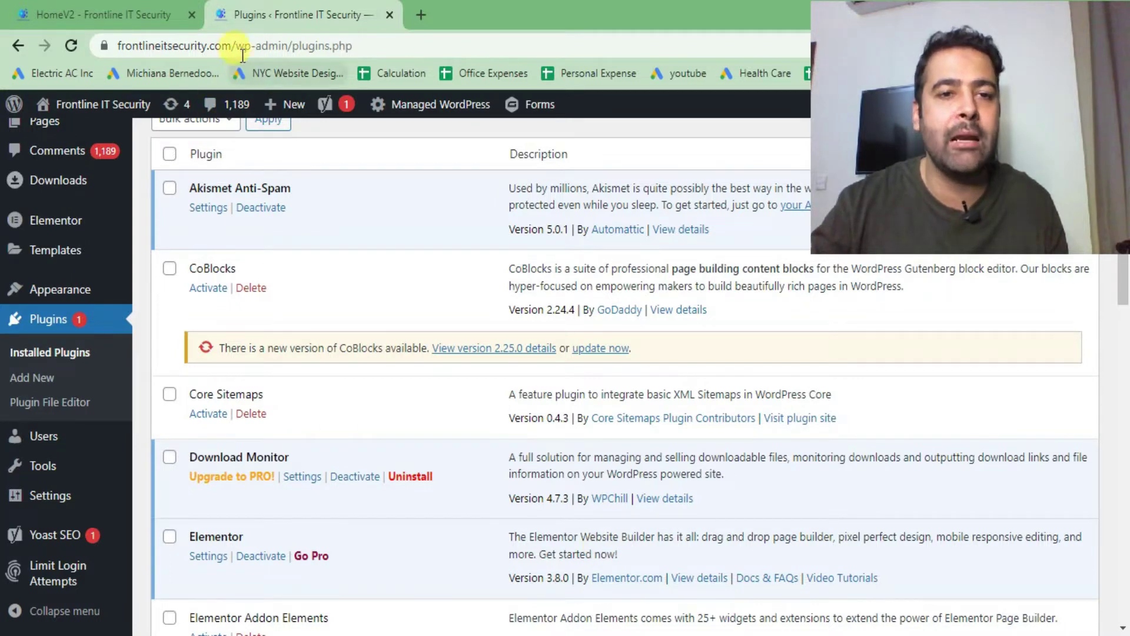
# Try updating CoBlocks, cancel the FTP prompt, then try installing WooCommerce from Add New.
pyautogui.moveTo(235, 45); pyautogui.dragTo(113, 63)
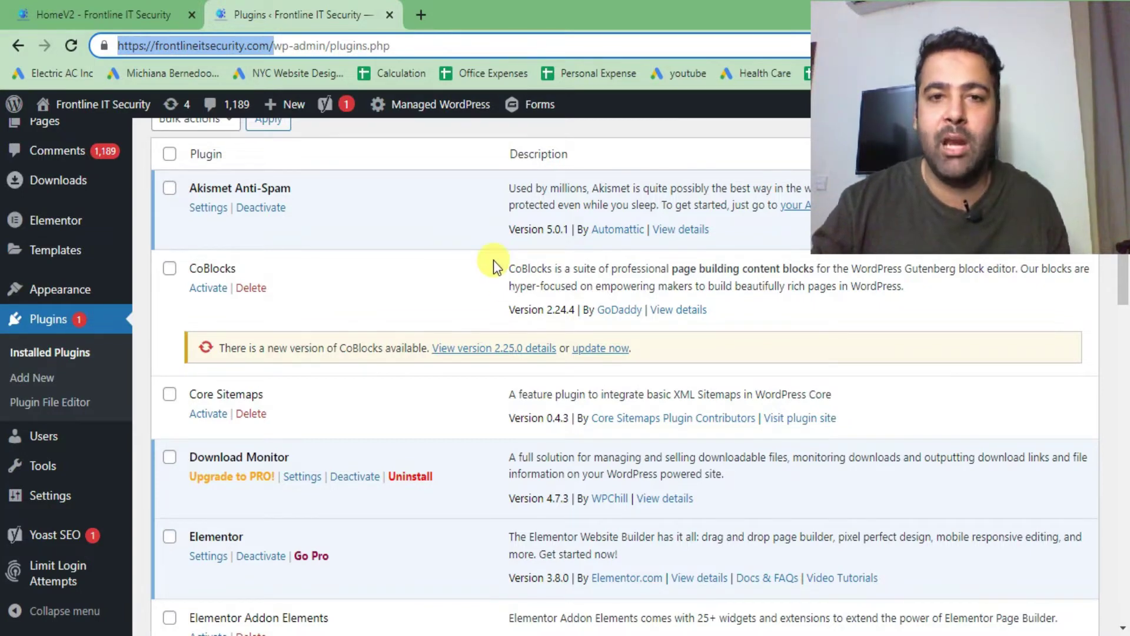
pyautogui.click(487, 238)
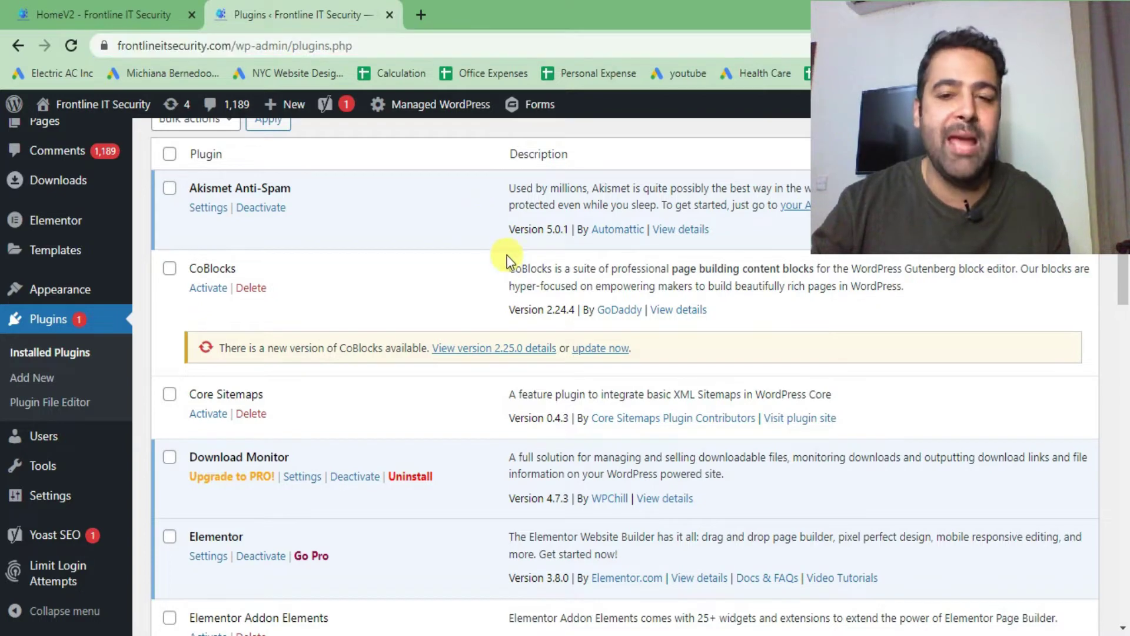
pyautogui.click(601, 348)
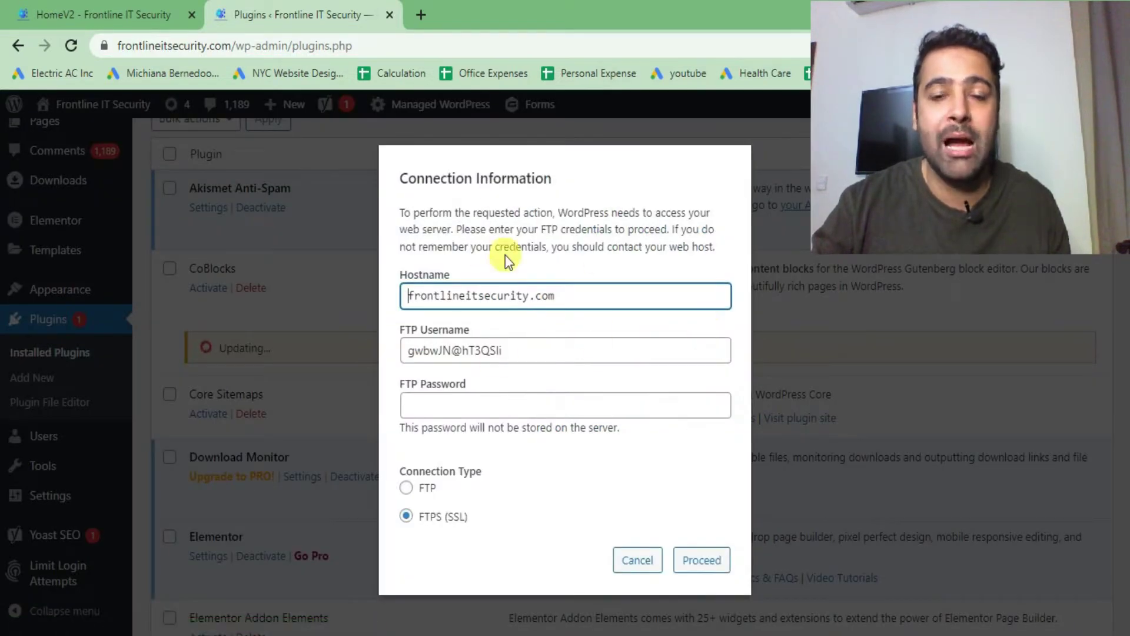
pyautogui.click(648, 563)
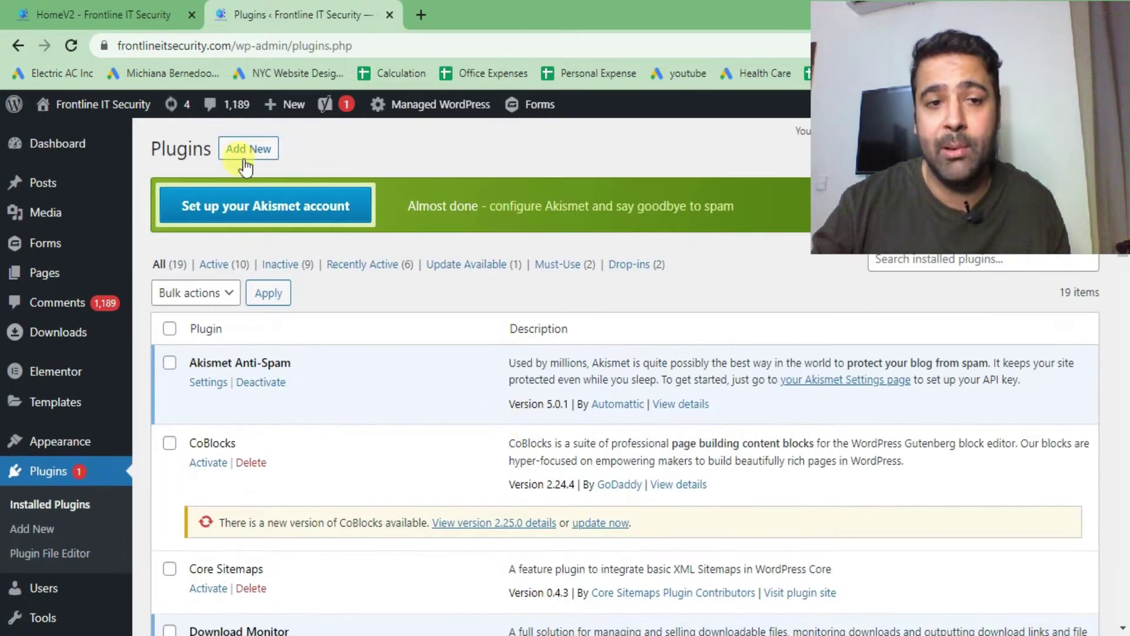
pyautogui.click(248, 148)
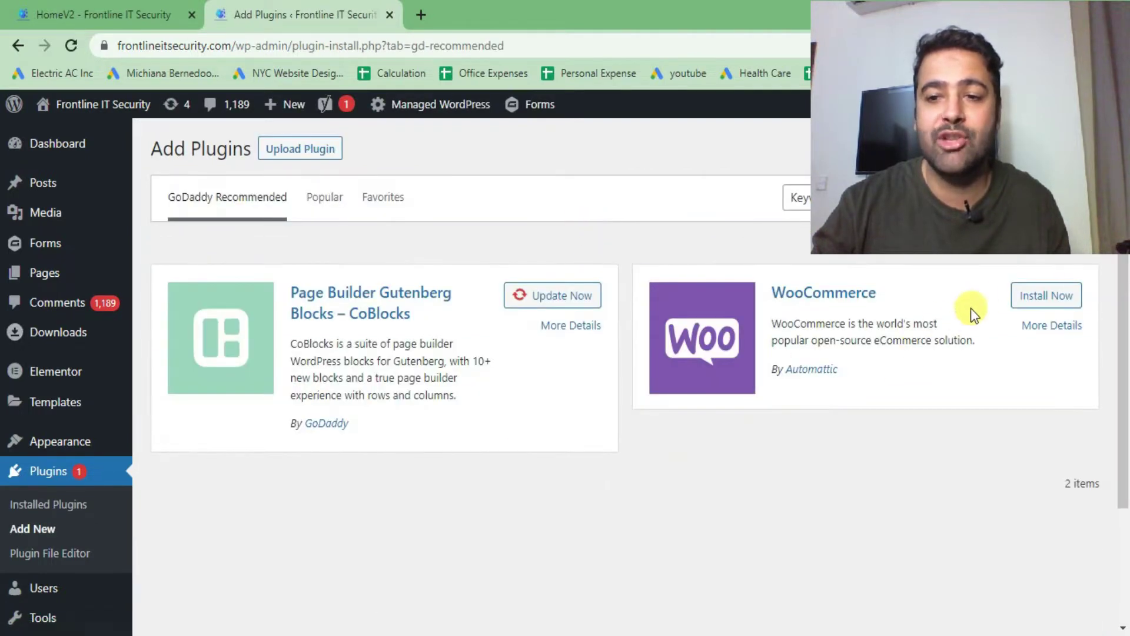
pyautogui.click(1036, 296)
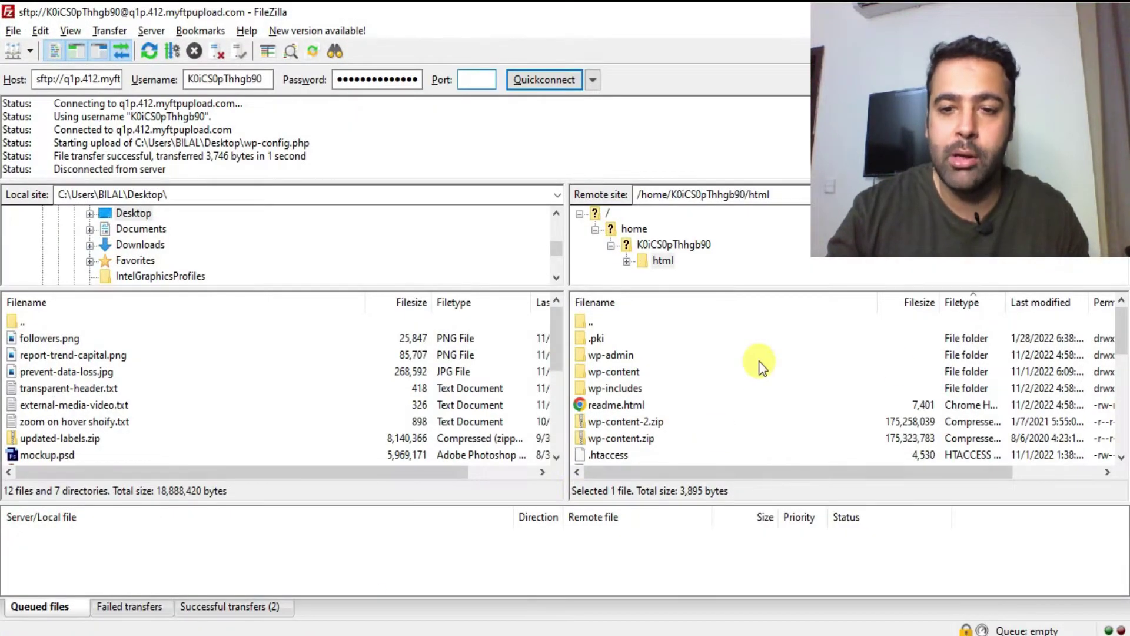
pyautogui.moveTo(1122, 329); pyautogui.dragTo(1120, 393)
# Download the server's wp-config.php from FileZilla to the desktop.
pyautogui.click(661, 358)
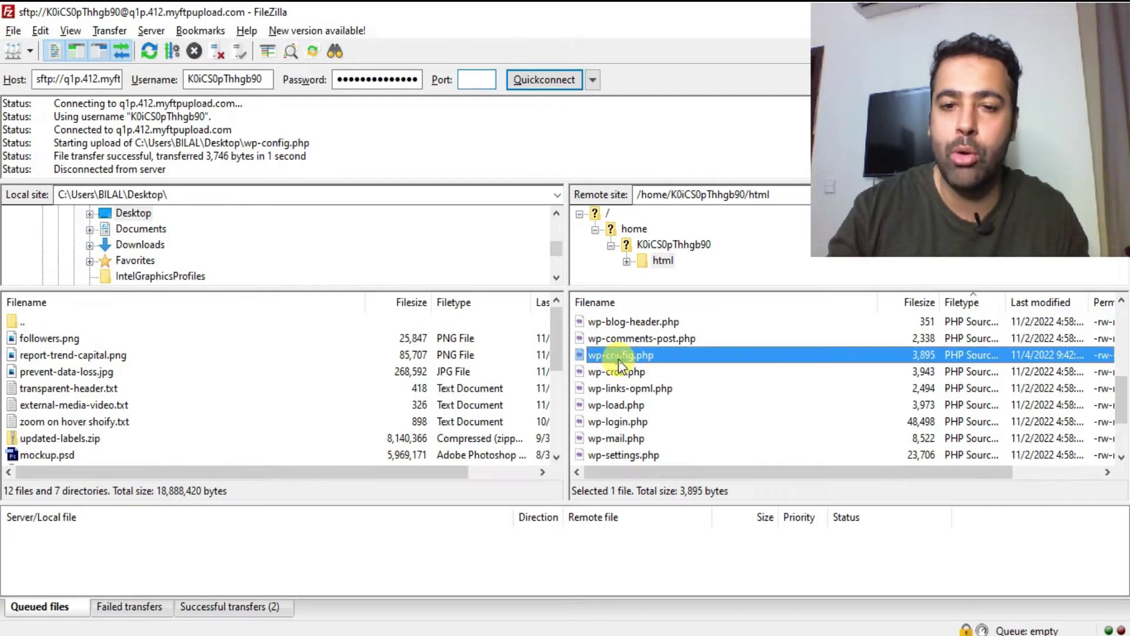
pyautogui.rightClick(661, 358)
pyautogui.click(712, 371)
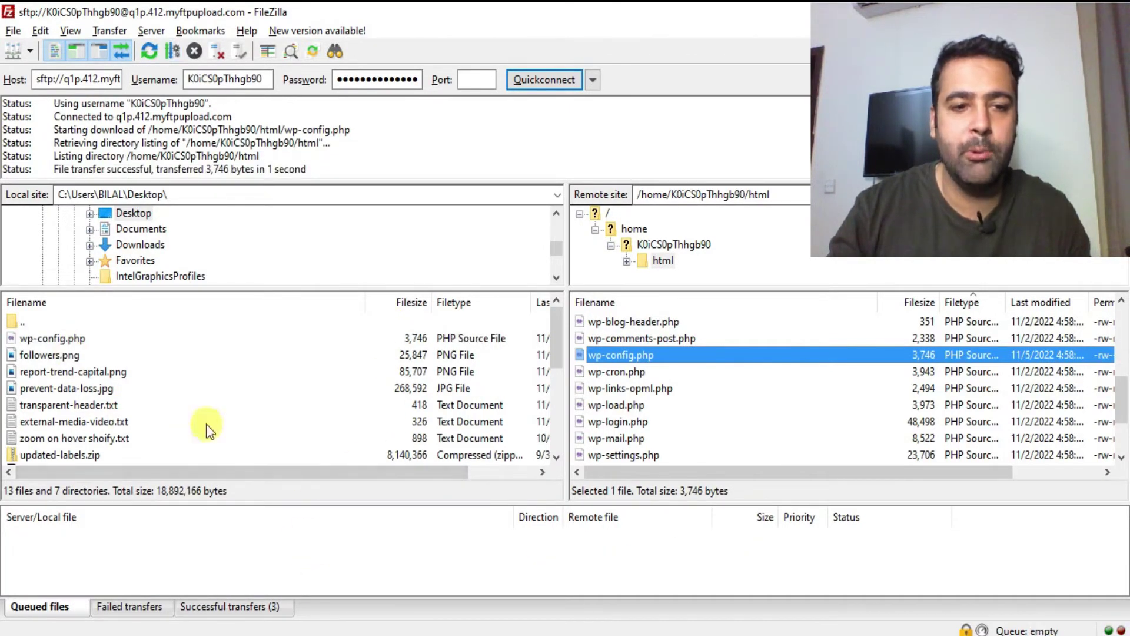
# Open the downloaded desktop wp-config.php in Notepad++.
pyautogui.press('super+d')
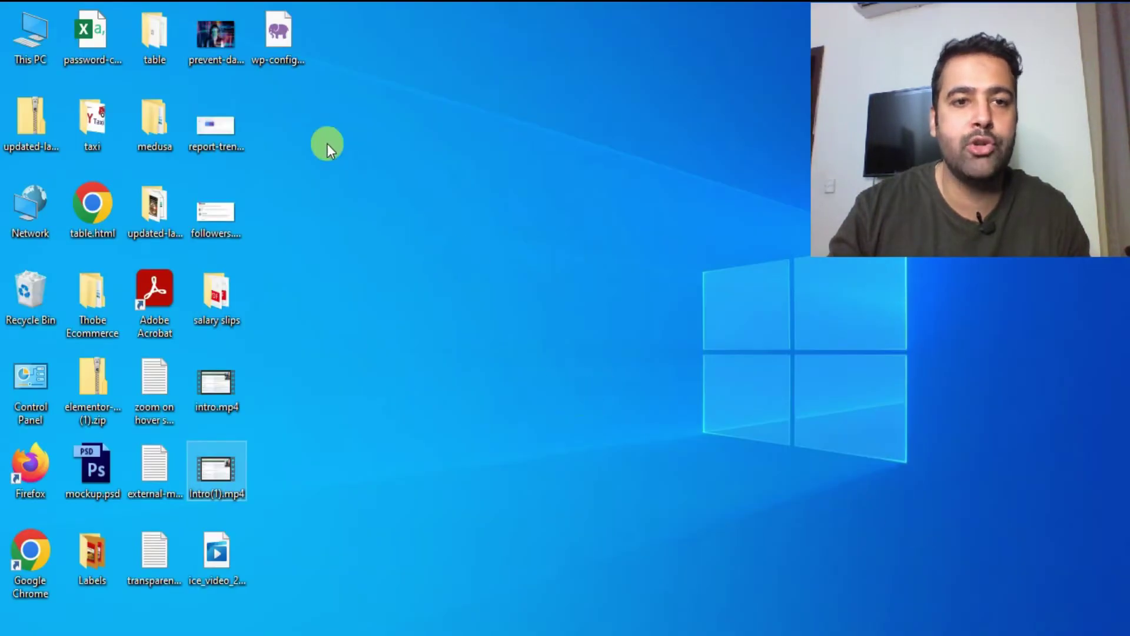
pyautogui.rightClick(279, 56)
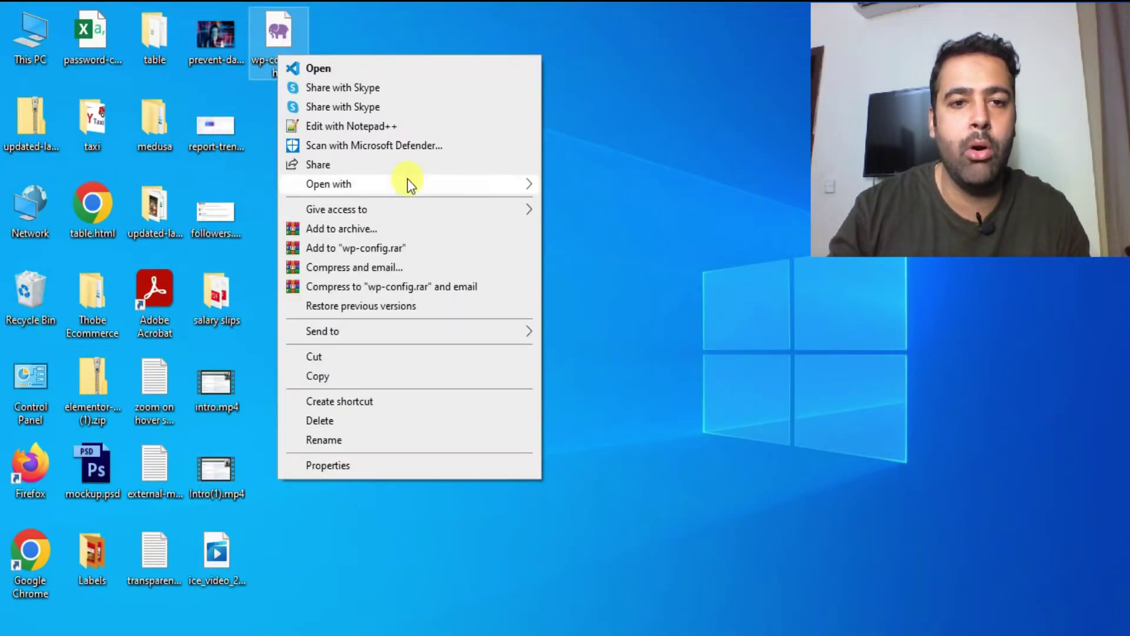
pyautogui.click(409, 126)
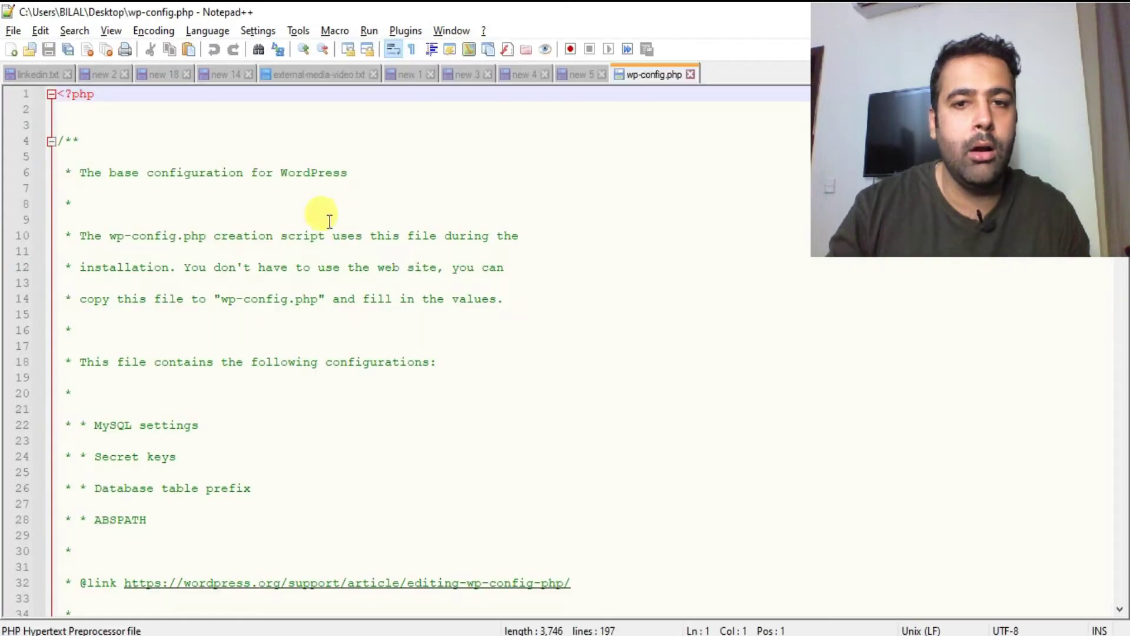
pyautogui.scroll(-8, 411, 227)
pyautogui.scroll(-5, 416, 216)
pyautogui.scroll(-4, 416, 214)
pyautogui.scroll(-3, 416, 213)
pyautogui.scroll(-6, 416, 213)
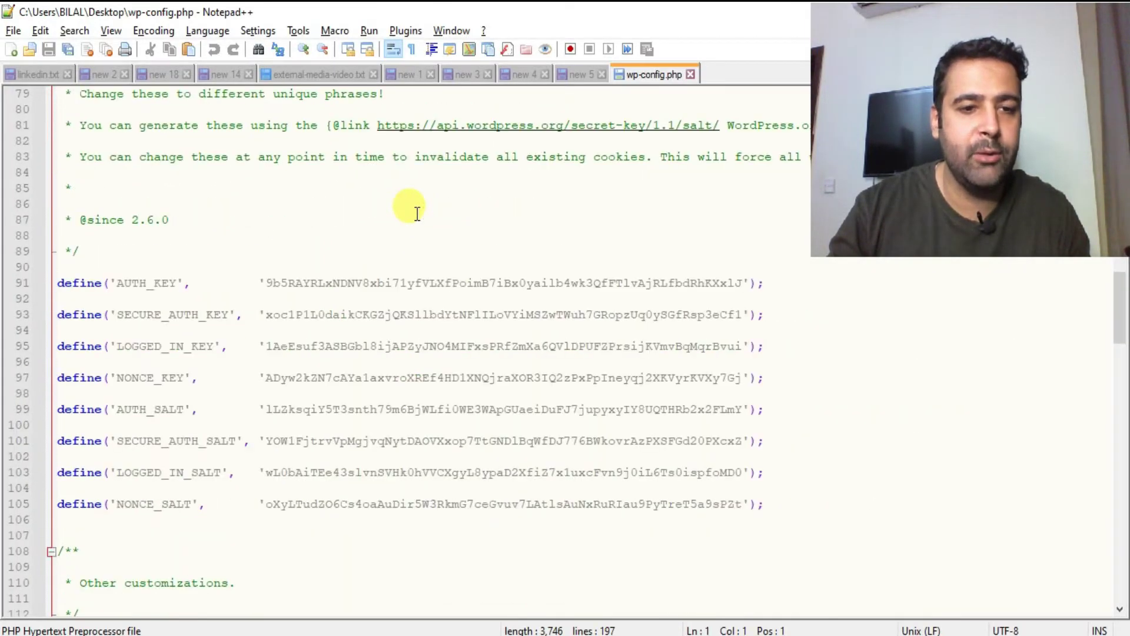
pyautogui.scroll(-6, 417, 210)
pyautogui.scroll(-5, 413, 215)
pyautogui.scroll(-9, 421, 222)
pyautogui.scroll(-8, 426, 247)
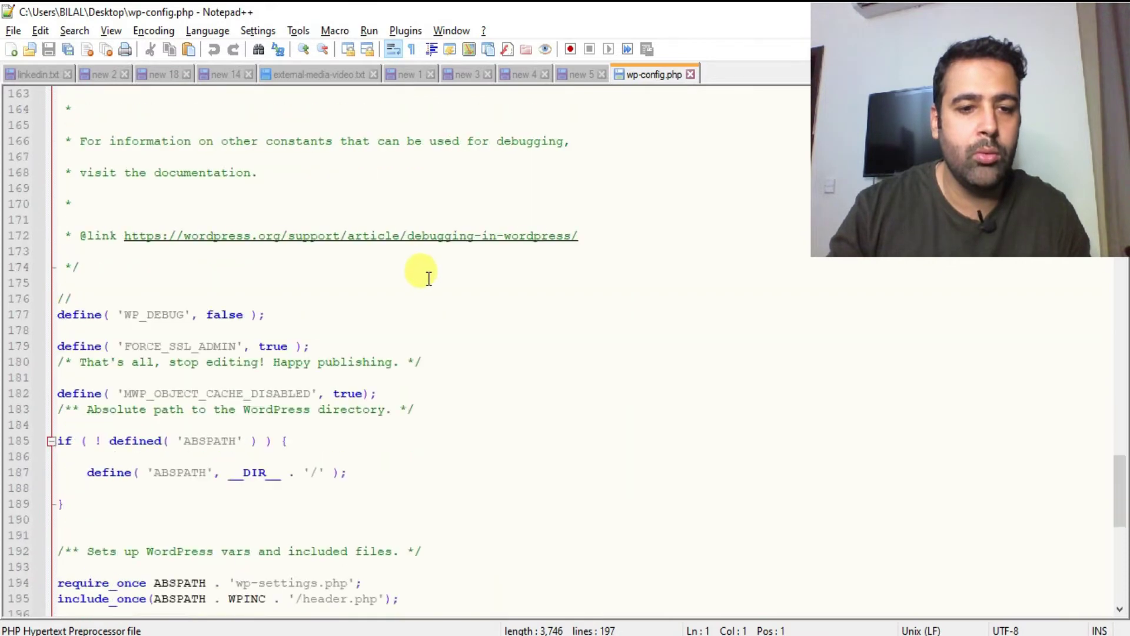
pyautogui.scroll(-6, 412, 265)
pyautogui.scroll(2, 406, 258)
pyautogui.scroll(3, 407, 258)
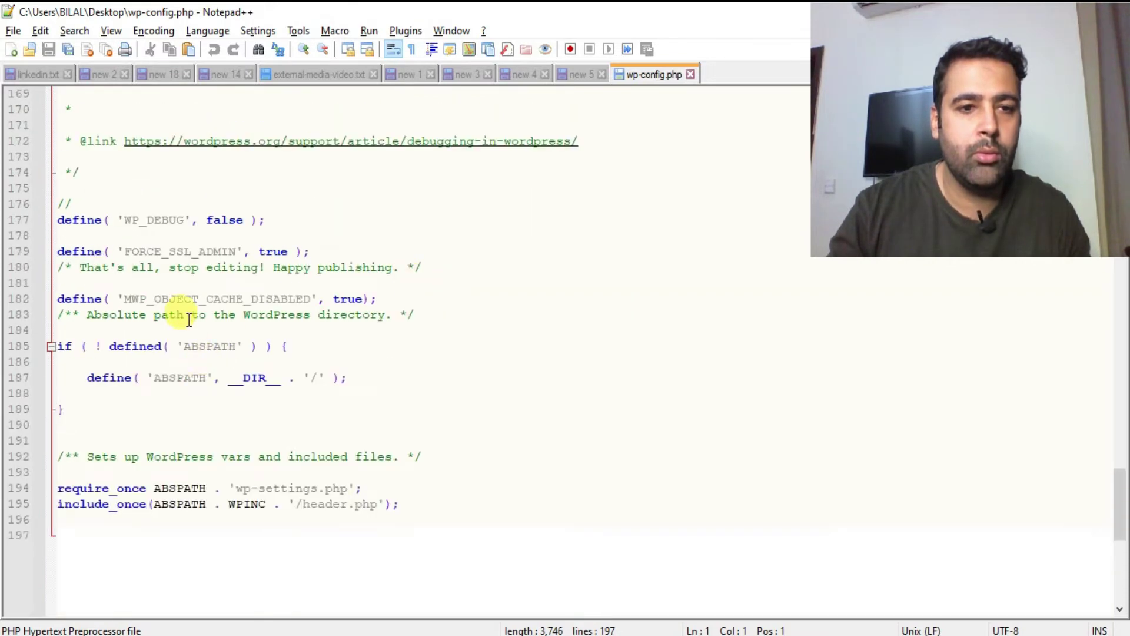
# Paste define('FS_METHOD', 'direct'); onto a new line 178 below WP_DEBUG.
pyautogui.click(284, 221)
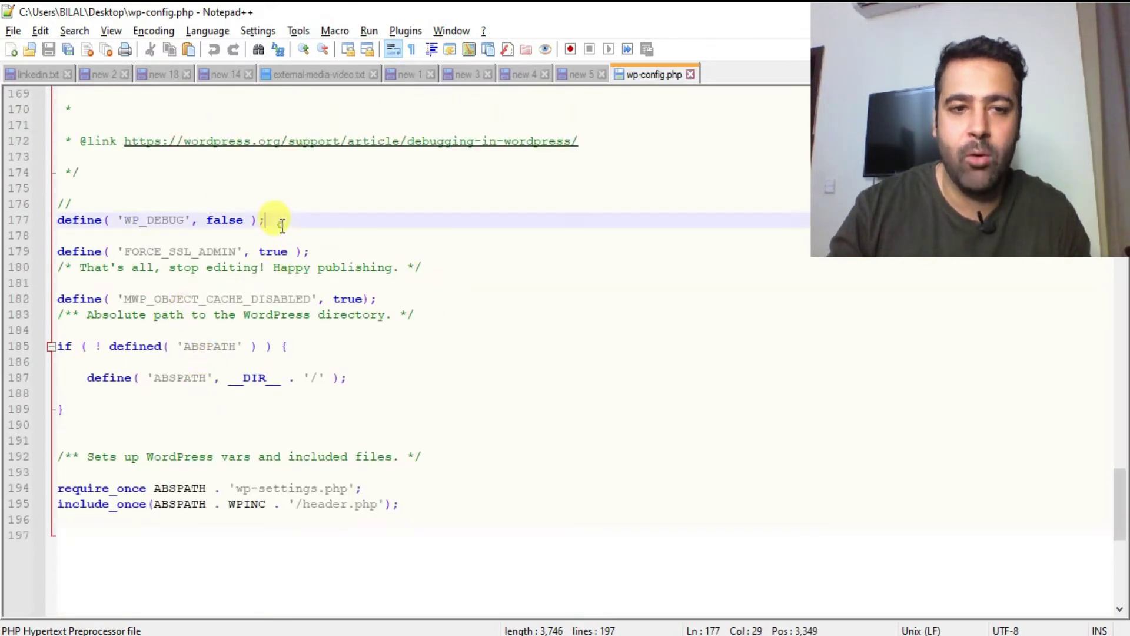
pyautogui.press('Return')
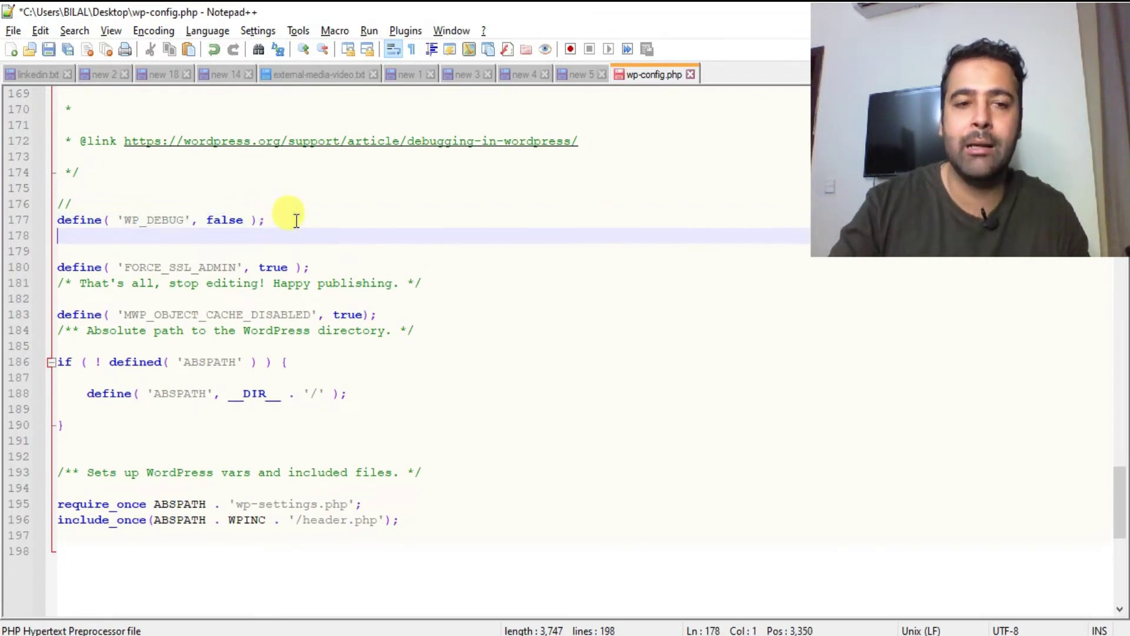
pyautogui.click(565, 77)
pyautogui.click(525, 74)
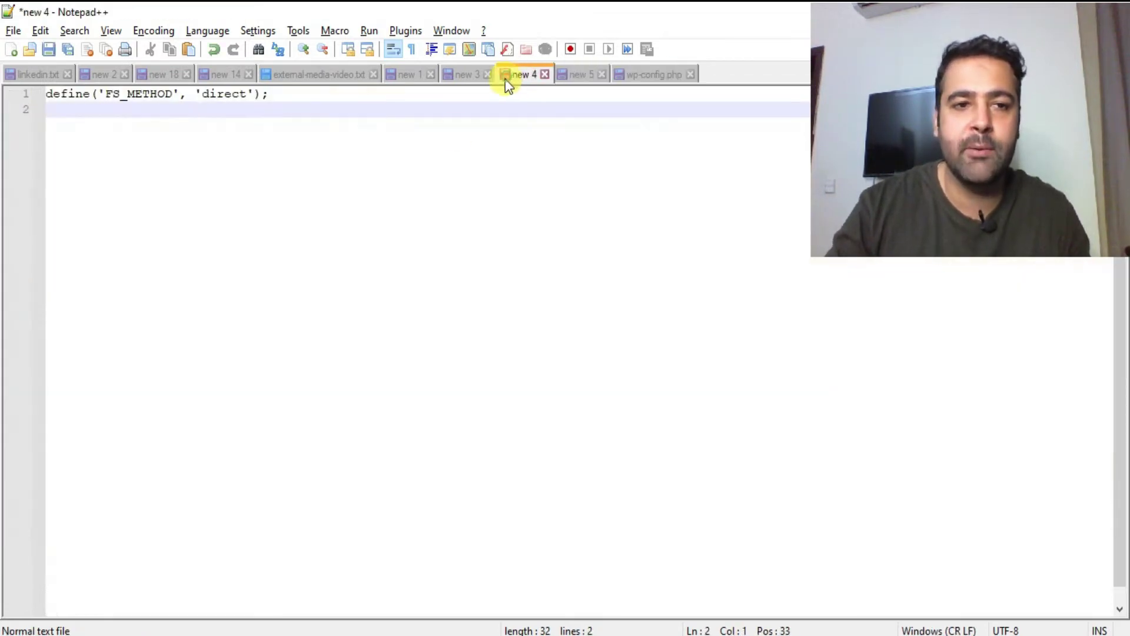
pyautogui.moveTo(295, 93); pyautogui.dragTo(36, 93)
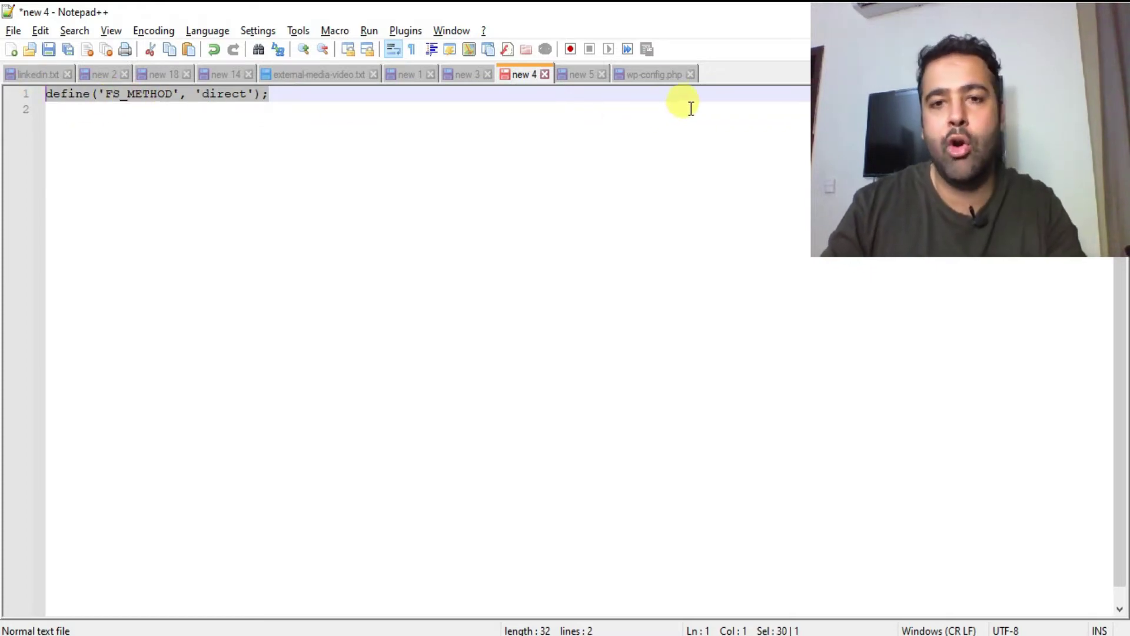
pyautogui.click(658, 75)
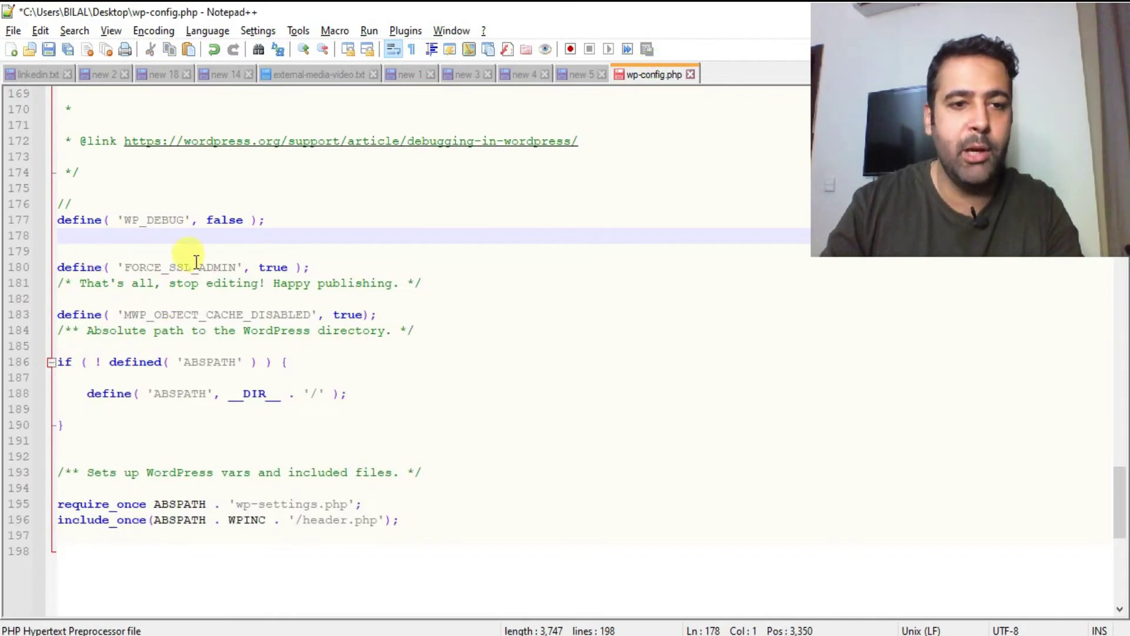
pyautogui.write("define('FS_METHOD', 'direct');")
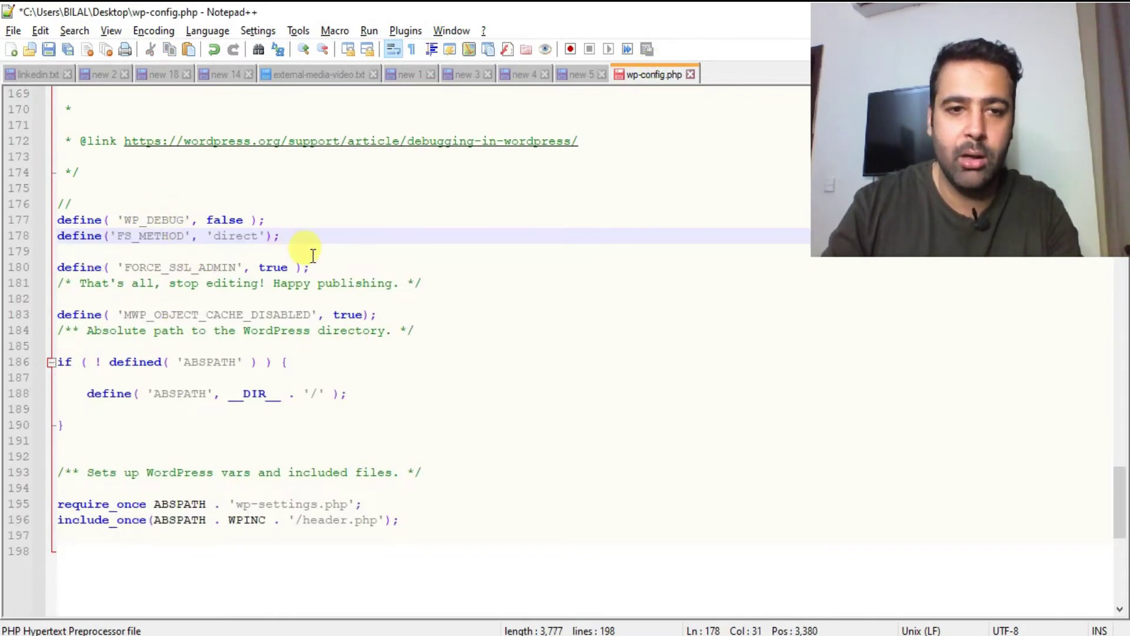
# Check the WP_DEBUG line and save the edited wp-config.php.
pyautogui.moveTo(265, 220); pyautogui.dragTo(64, 220)
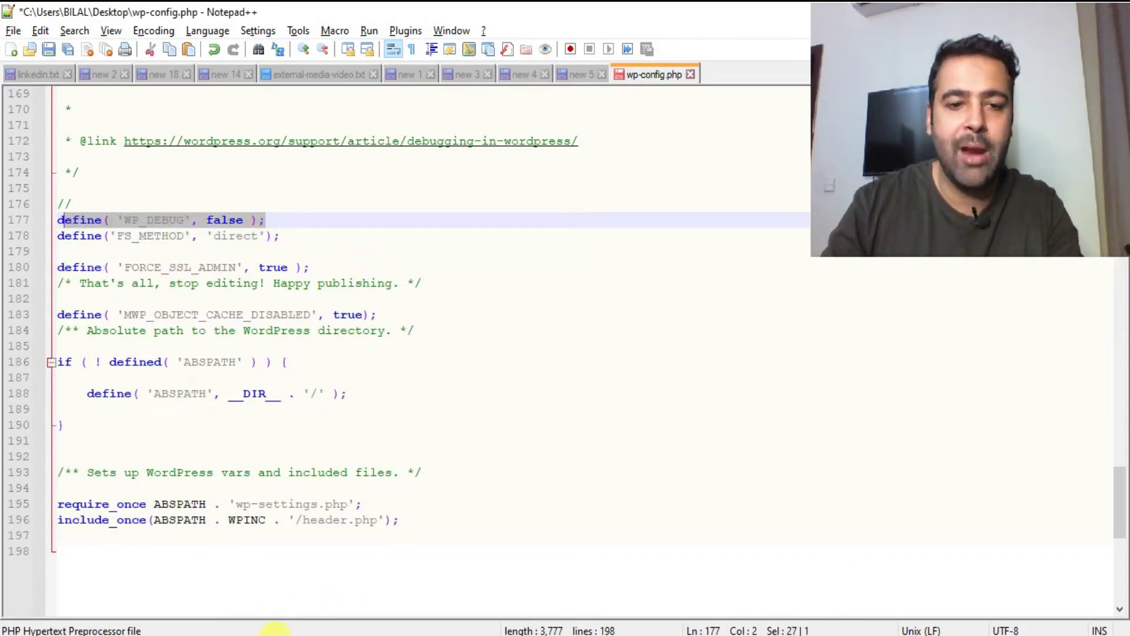
pyautogui.click(245, 563)
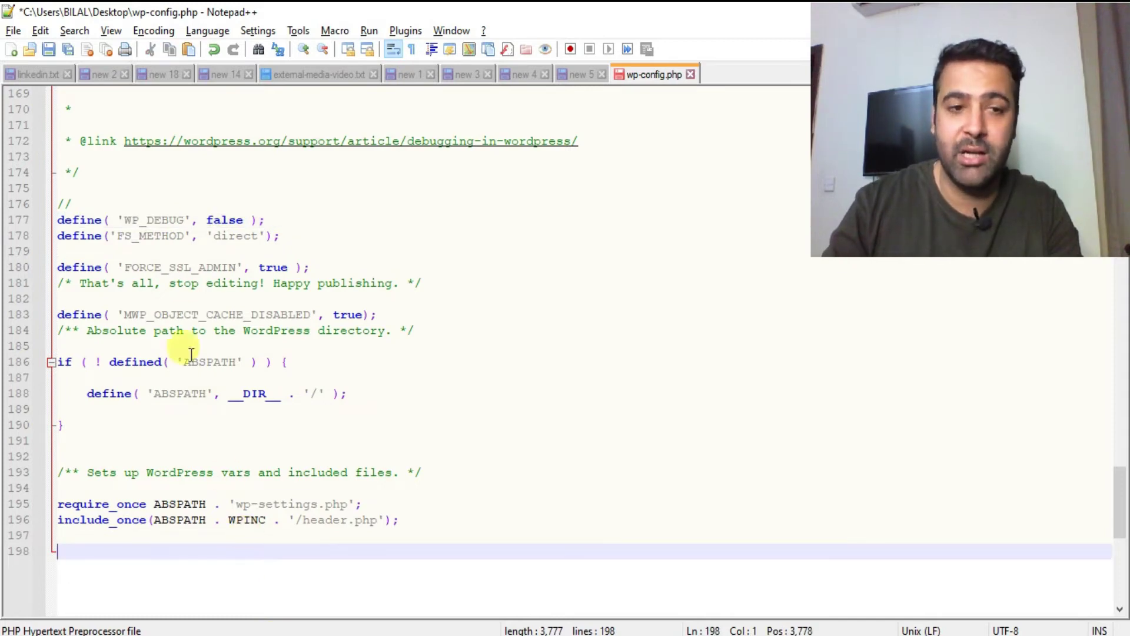
pyautogui.click(95, 221)
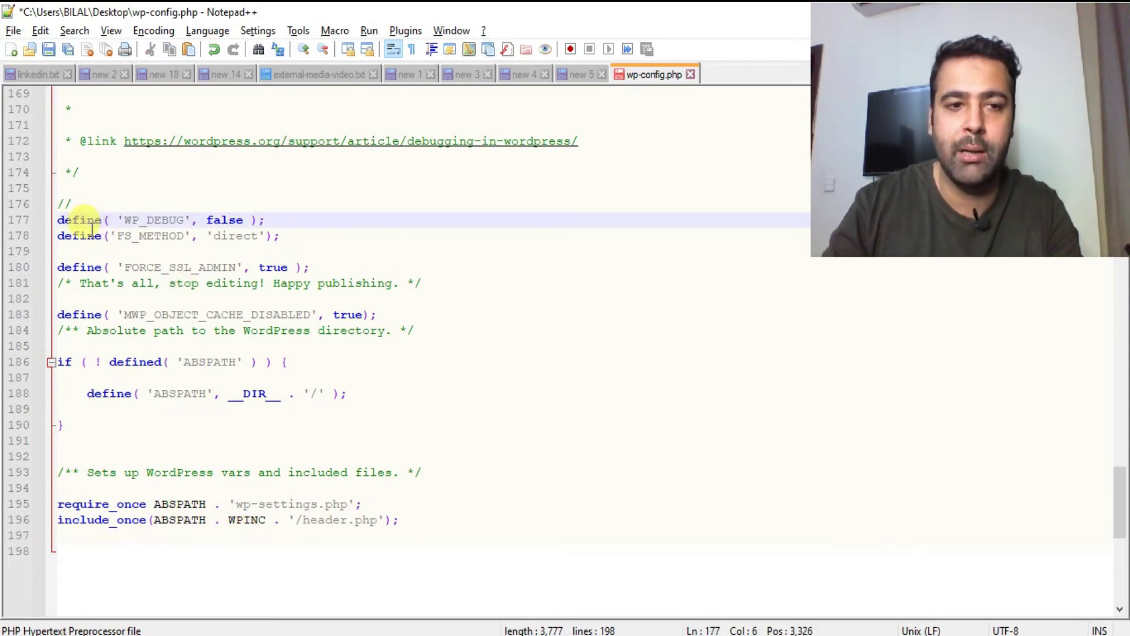
pyautogui.moveTo(266, 220); pyautogui.dragTo(144, 221)
pyautogui.click(265, 223)
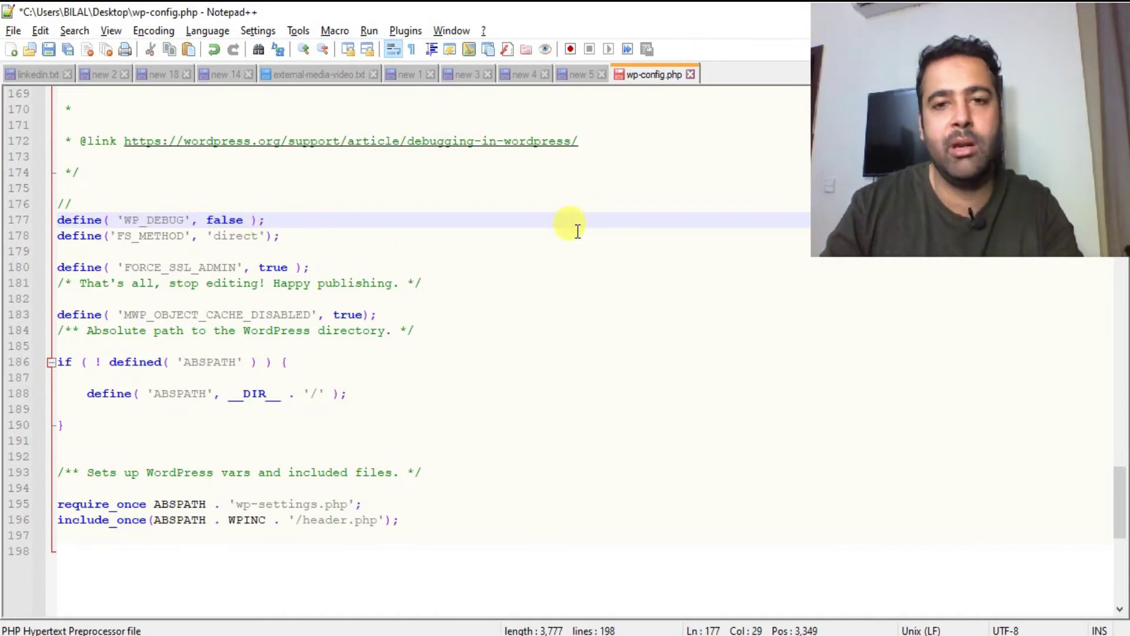
pyautogui.hotkey('ctrl', 's')
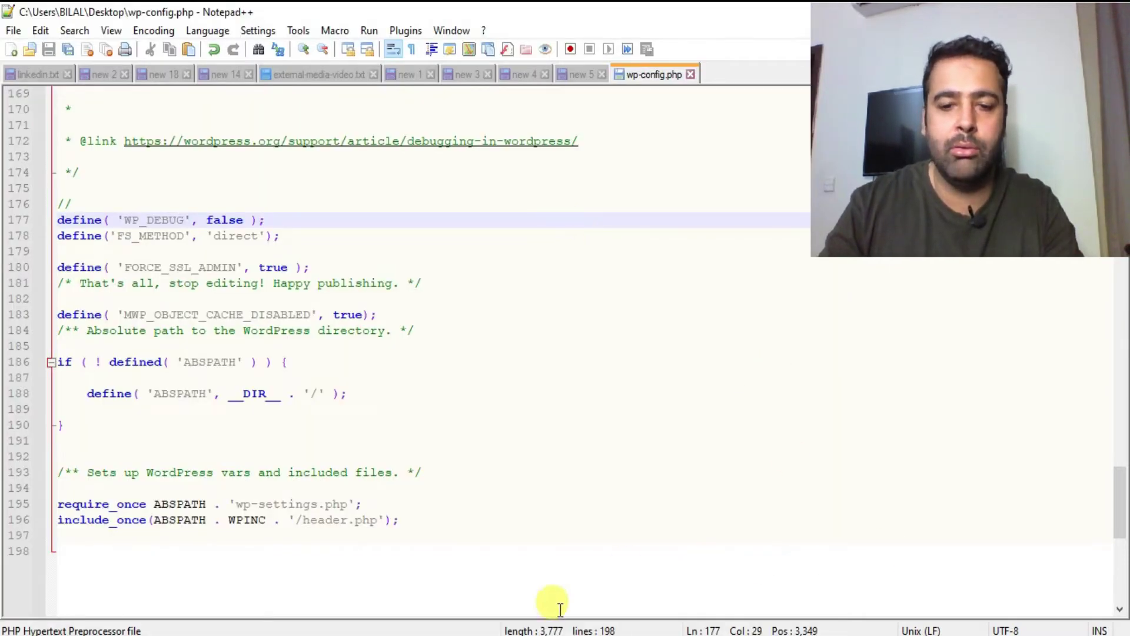
# Upload the local wp-config.php through FileZilla, overwriting the server's copy.
pyautogui.hotkey('alt', 'Tab')
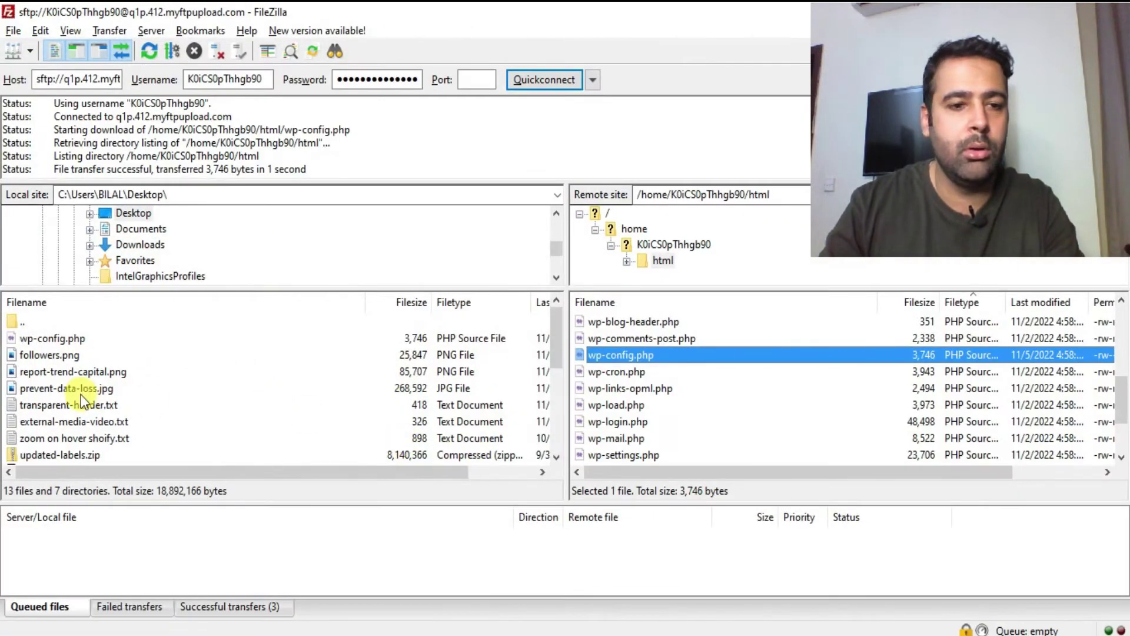
pyautogui.click(80, 341)
pyautogui.rightClick(81, 341)
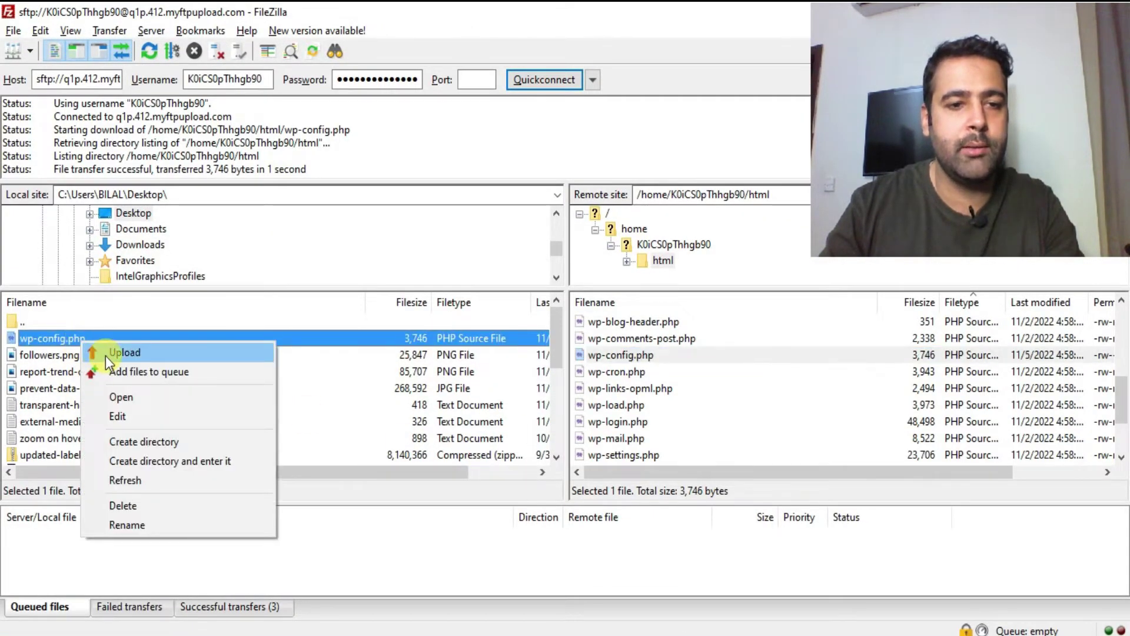
pyautogui.click(106, 356)
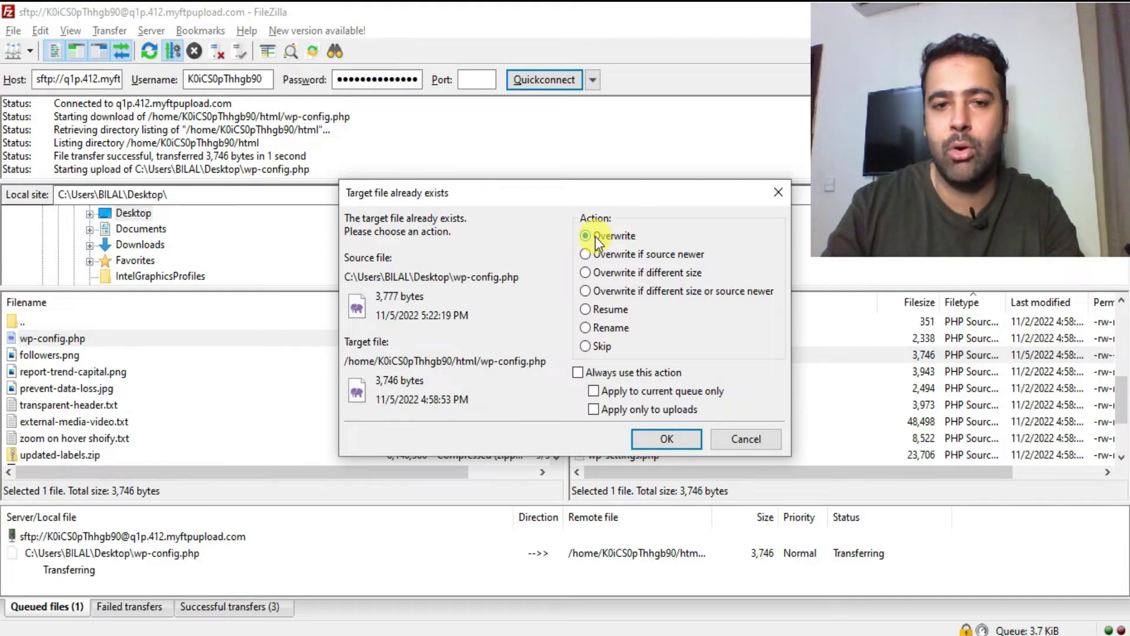
pyautogui.click(674, 445)
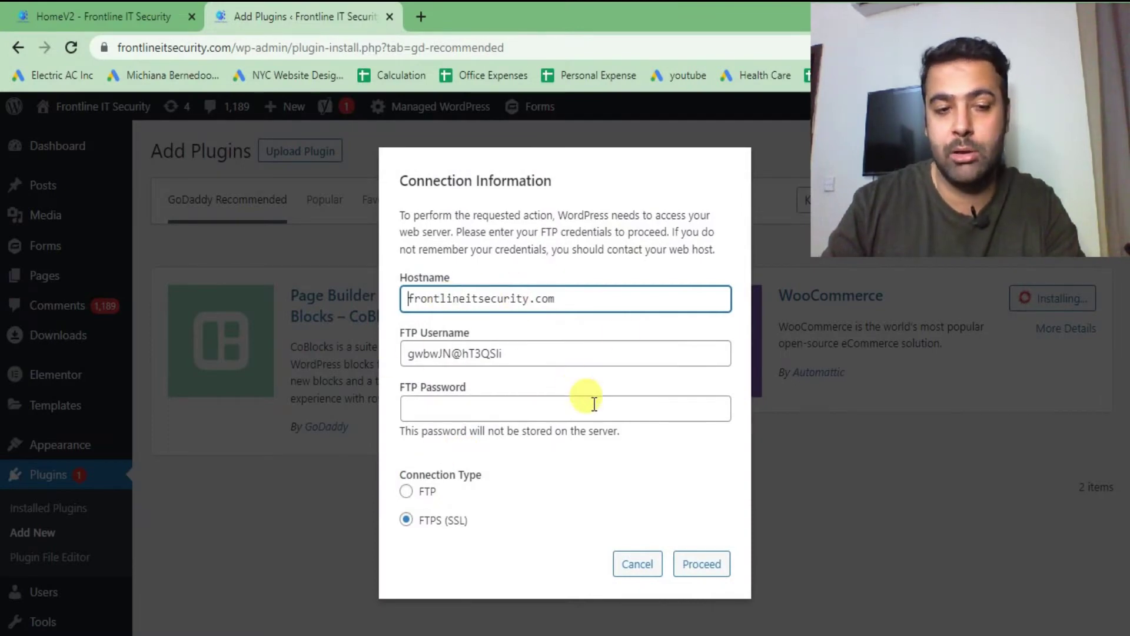
# Cancel the FTP prompt, then update CoBlocks to 2.25.0 from Installed Plugins.
pyautogui.click(640, 566)
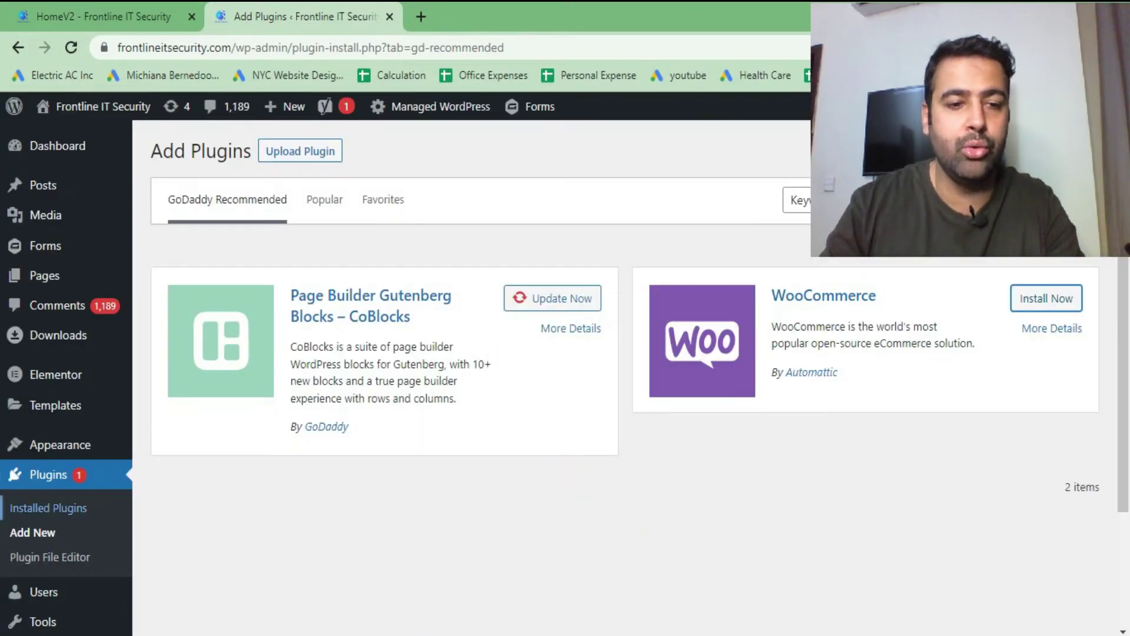
pyautogui.click(11, 511)
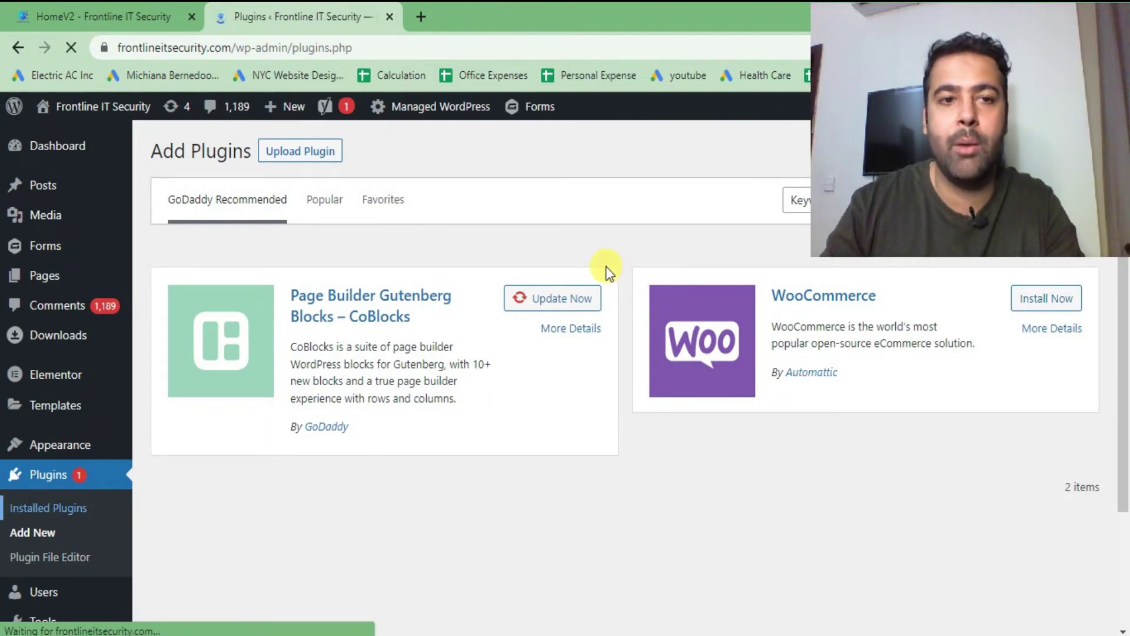
pyautogui.scroll(-2, 618, 193)
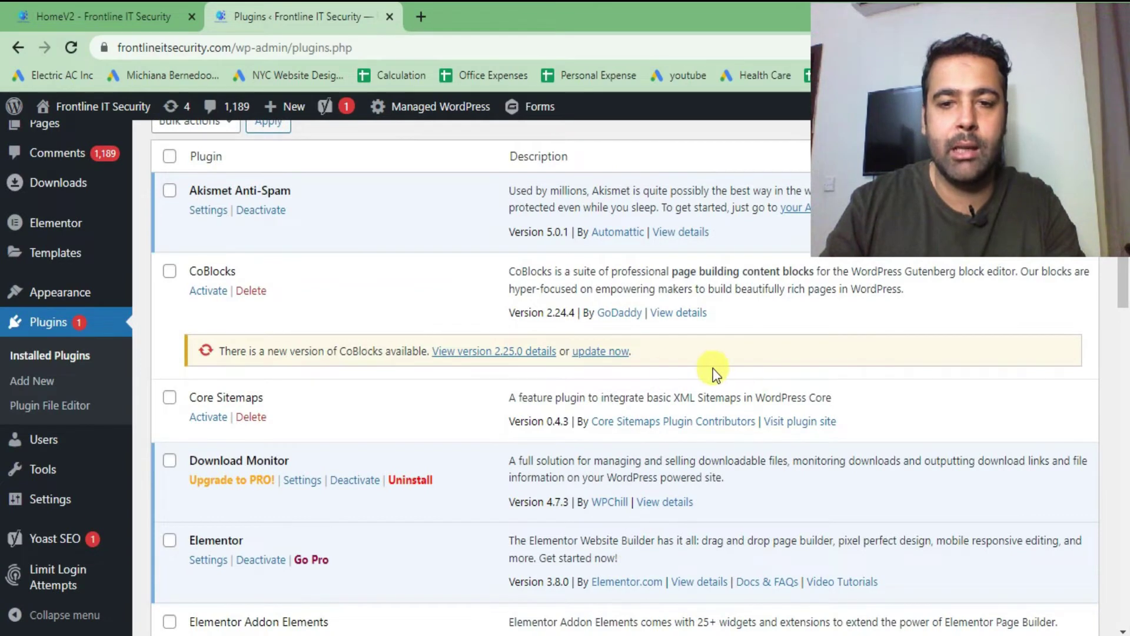
pyautogui.click(606, 354)
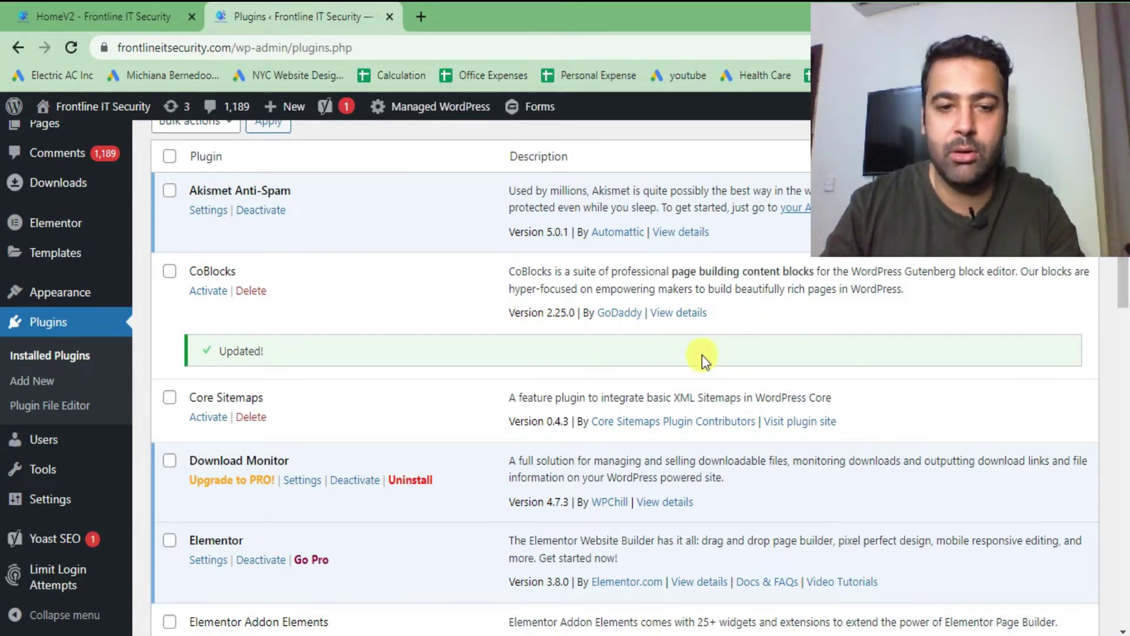
pyautogui.scroll(-5, 573, 359)
pyautogui.scroll(-4, 574, 360)
pyautogui.scroll(-2, 576, 317)
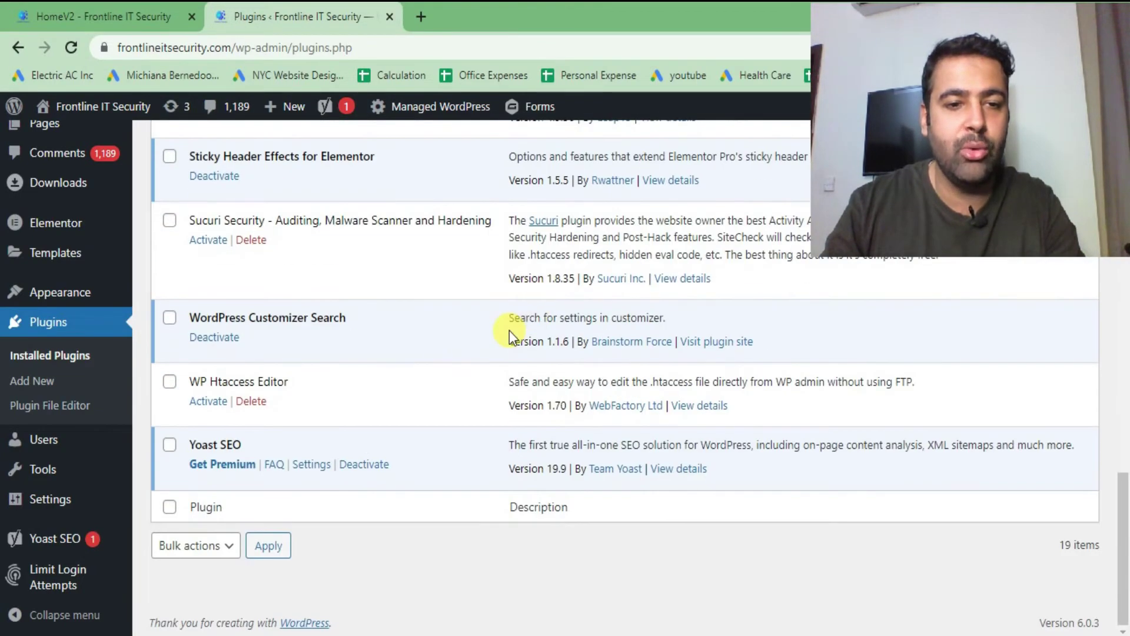
pyautogui.scroll(3, 407, 453)
pyautogui.scroll(10, 442, 463)
pyautogui.scroll(6, 468, 479)
pyautogui.scroll(-3, 470, 442)
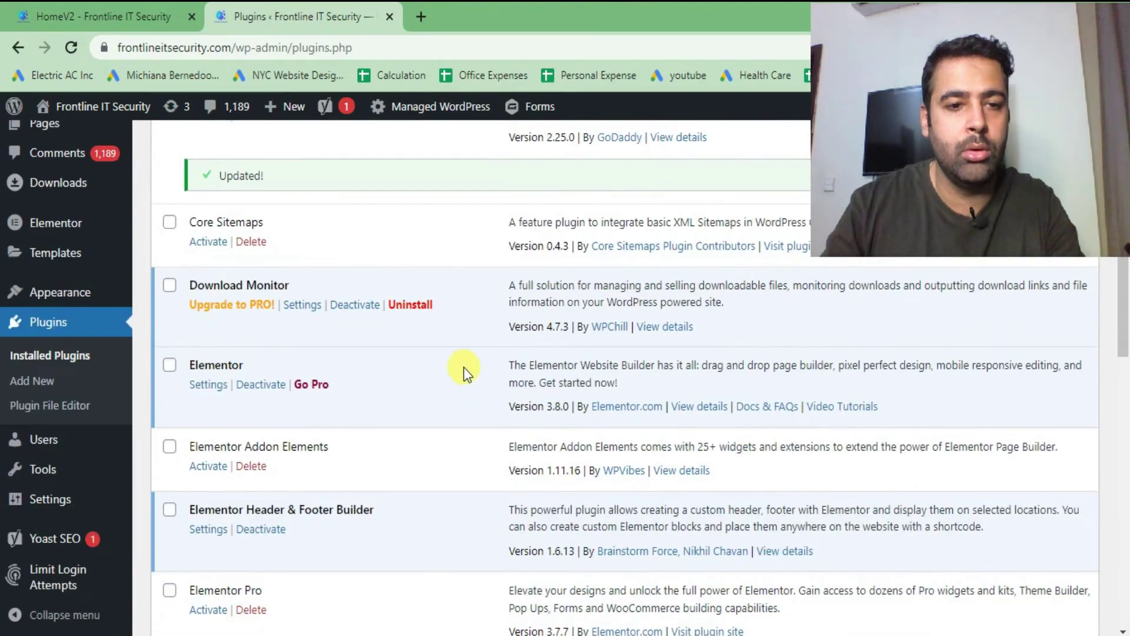
pyautogui.scroll(-4, 462, 371)
pyautogui.scroll(8, 462, 371)
# Install WooCommerce from the Add Plugins page and activate it.
pyautogui.click(250, 150)
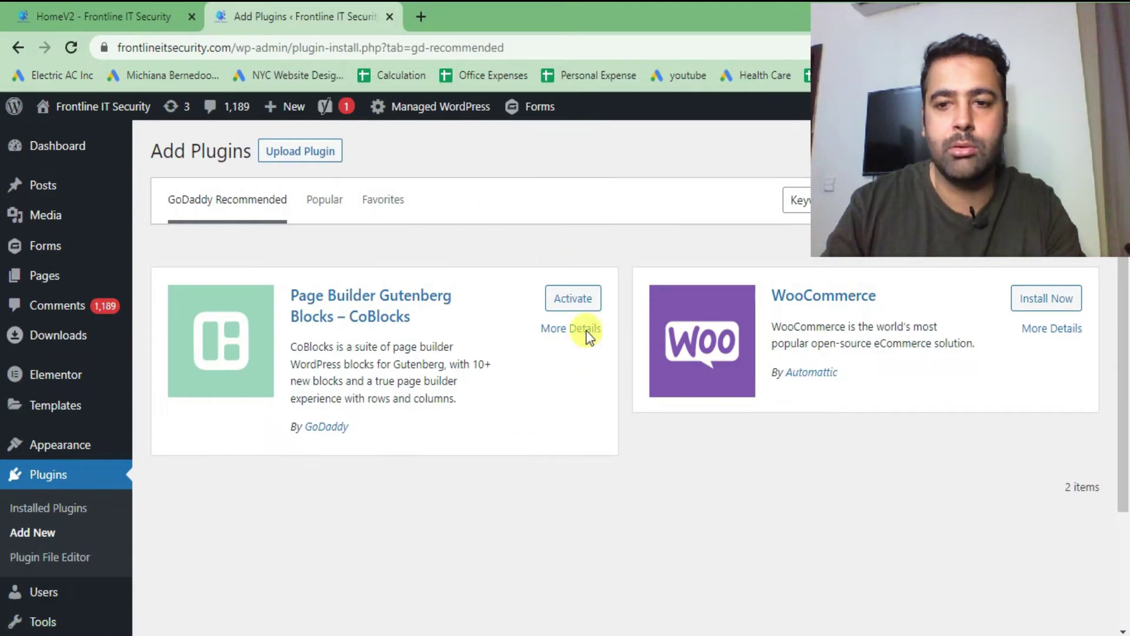
pyautogui.click(1048, 301)
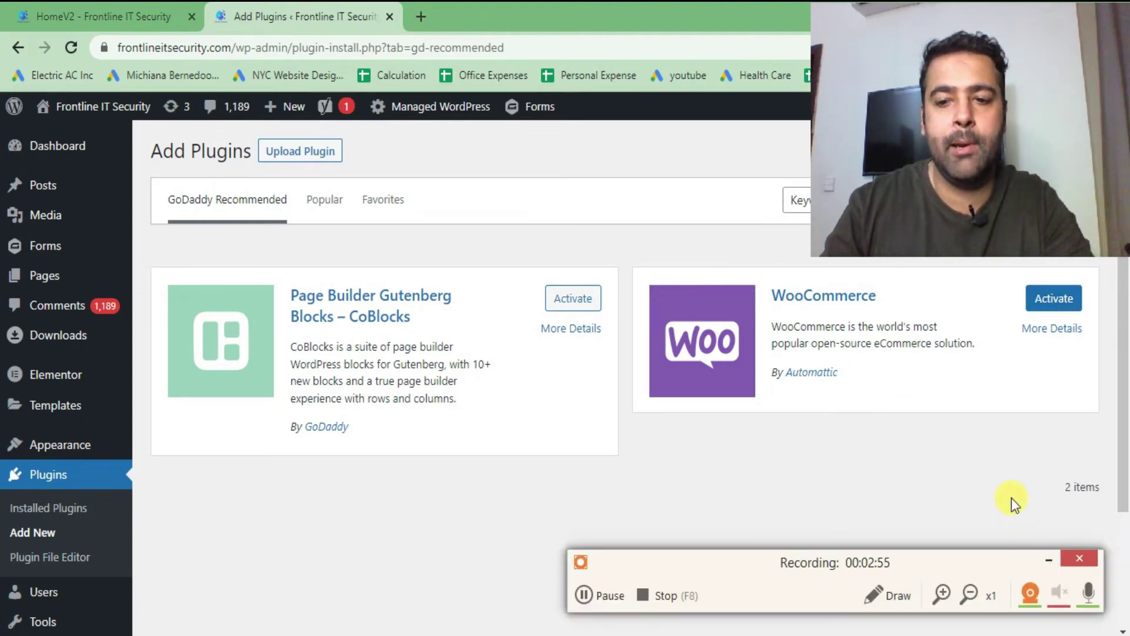
pyautogui.click(1048, 563)
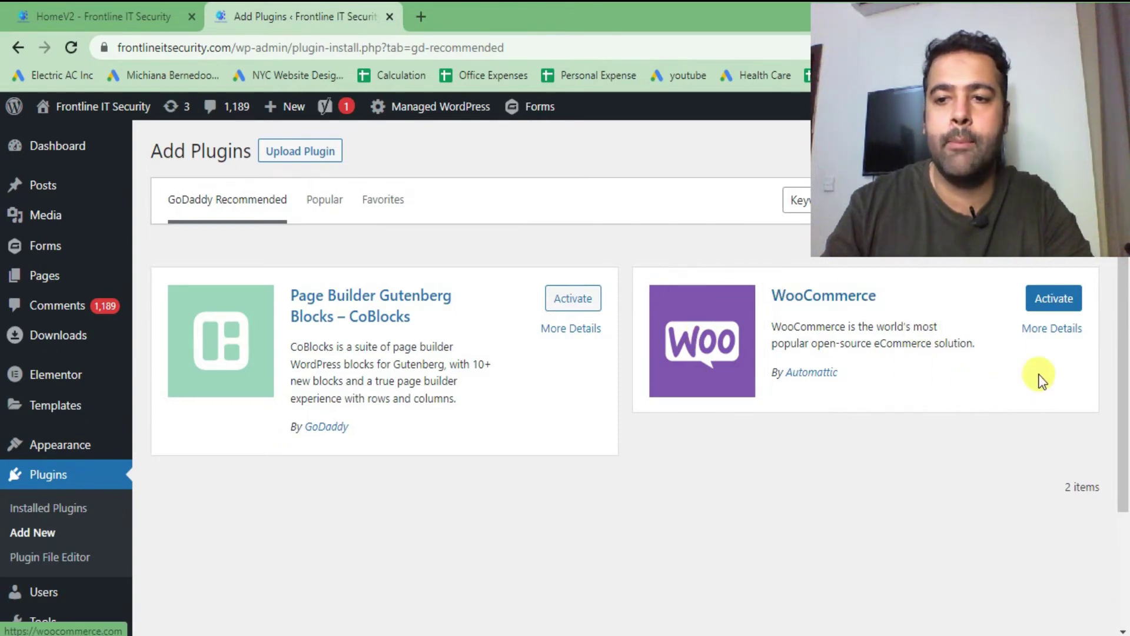
pyautogui.click(1054, 301)
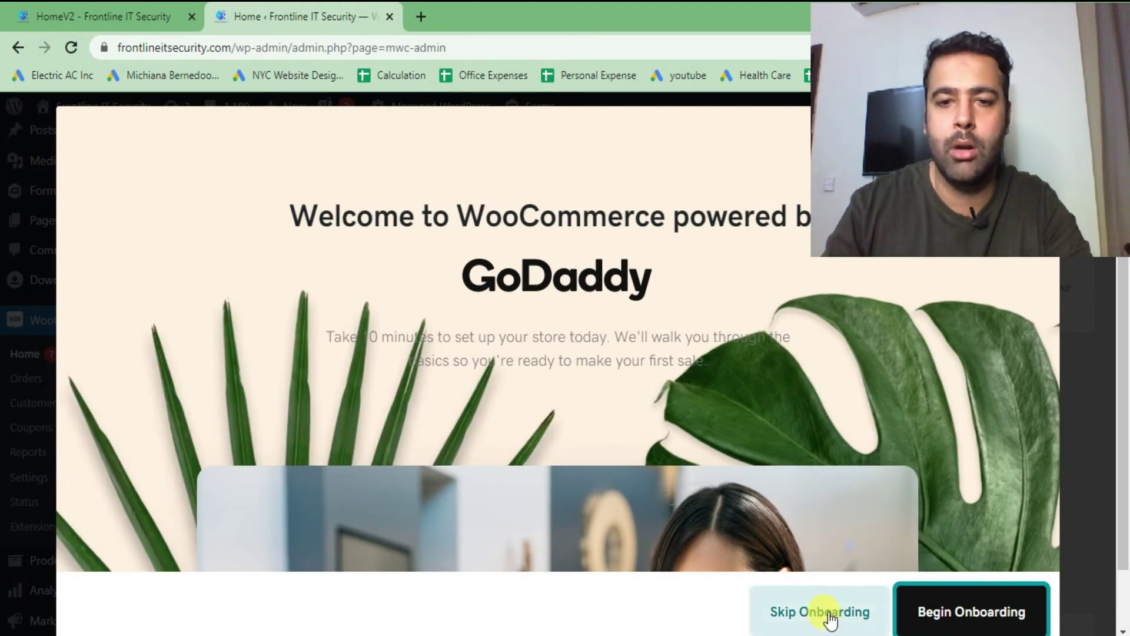
# Skip WooCommerce onboarding, then deactivate and delete WooCommerce from Installed Plugins.
pyautogui.click(829, 612)
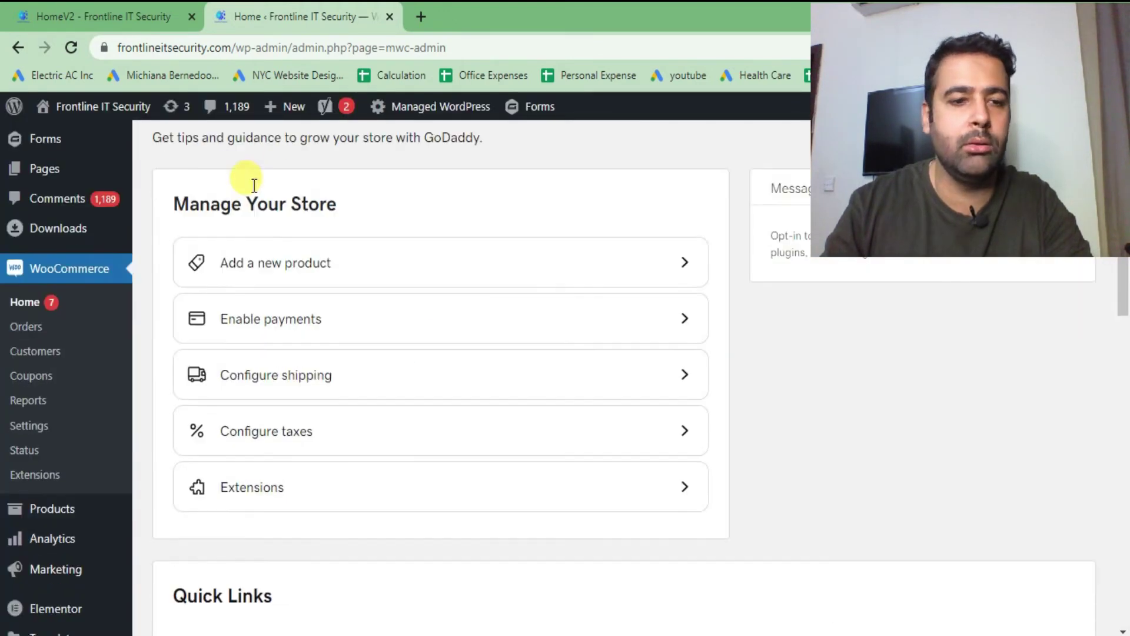
pyautogui.scroll(-2, 36, 450)
pyautogui.scroll(-5, 29, 285)
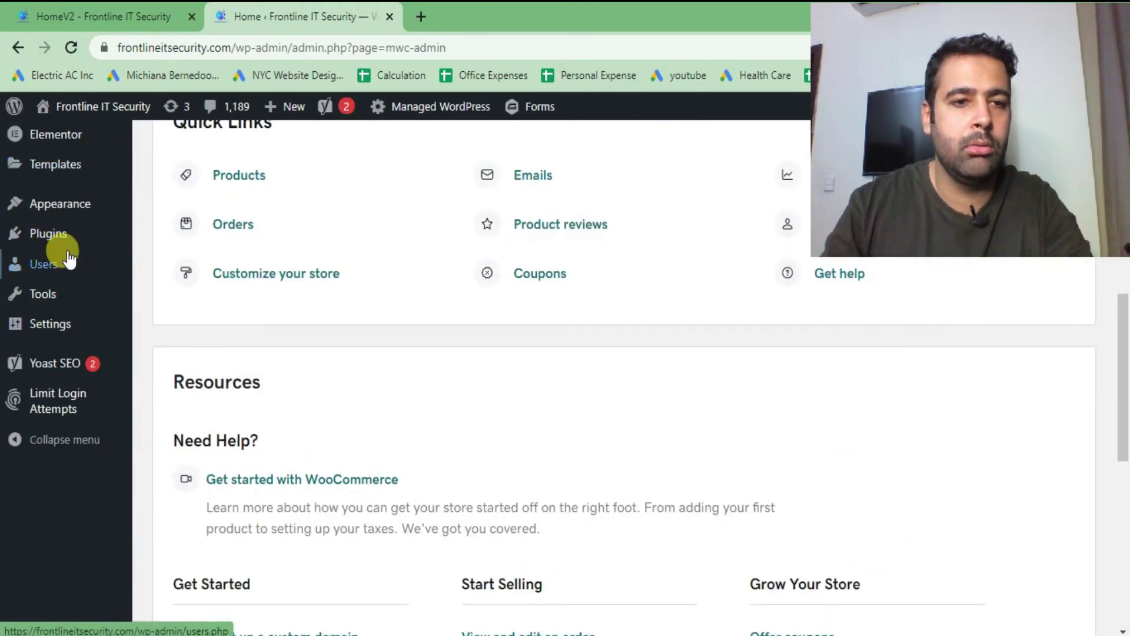
pyautogui.moveTo(48, 234)
pyautogui.click(186, 235)
pyautogui.scroll(2, 532, 344)
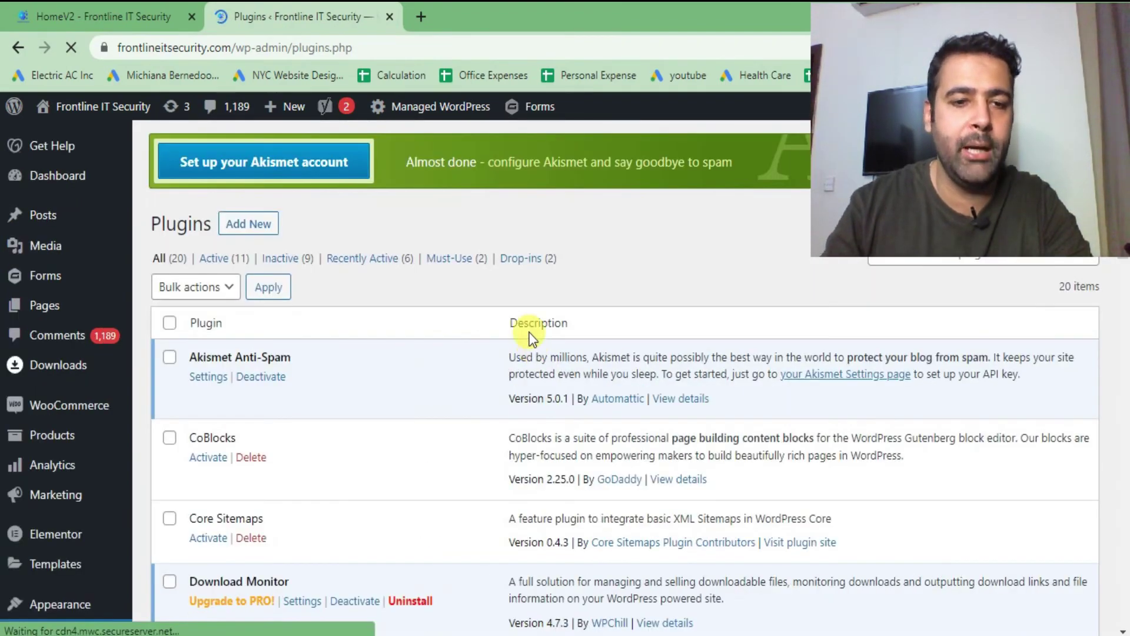
pyautogui.scroll(-4, 531, 335)
pyautogui.scroll(-7, 522, 272)
pyautogui.scroll(-2, 522, 273)
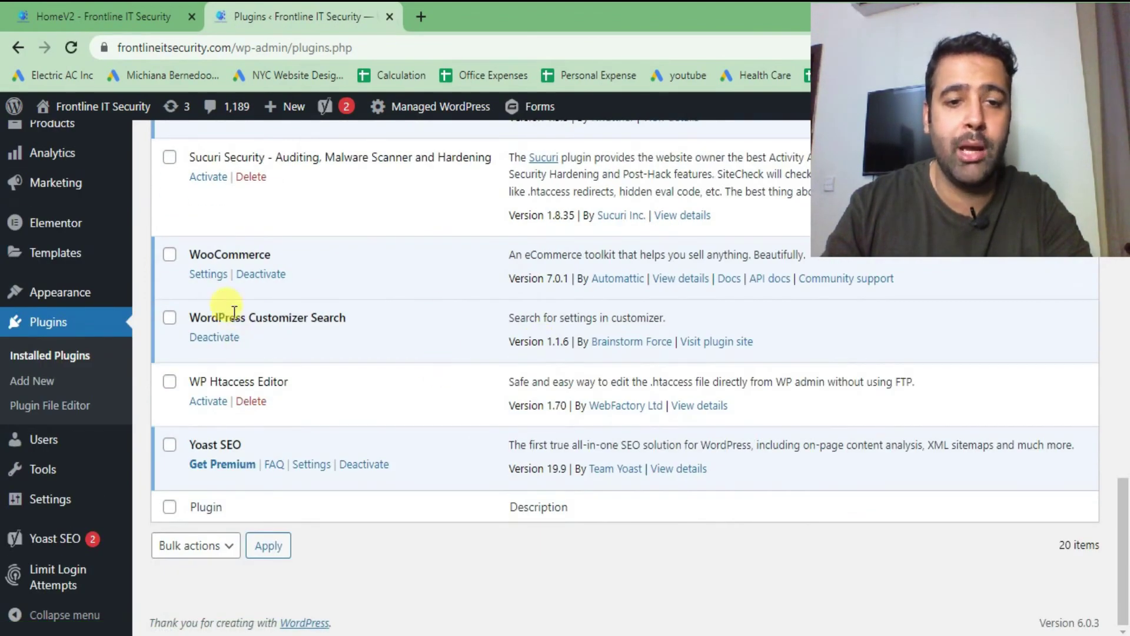
pyautogui.click(260, 275)
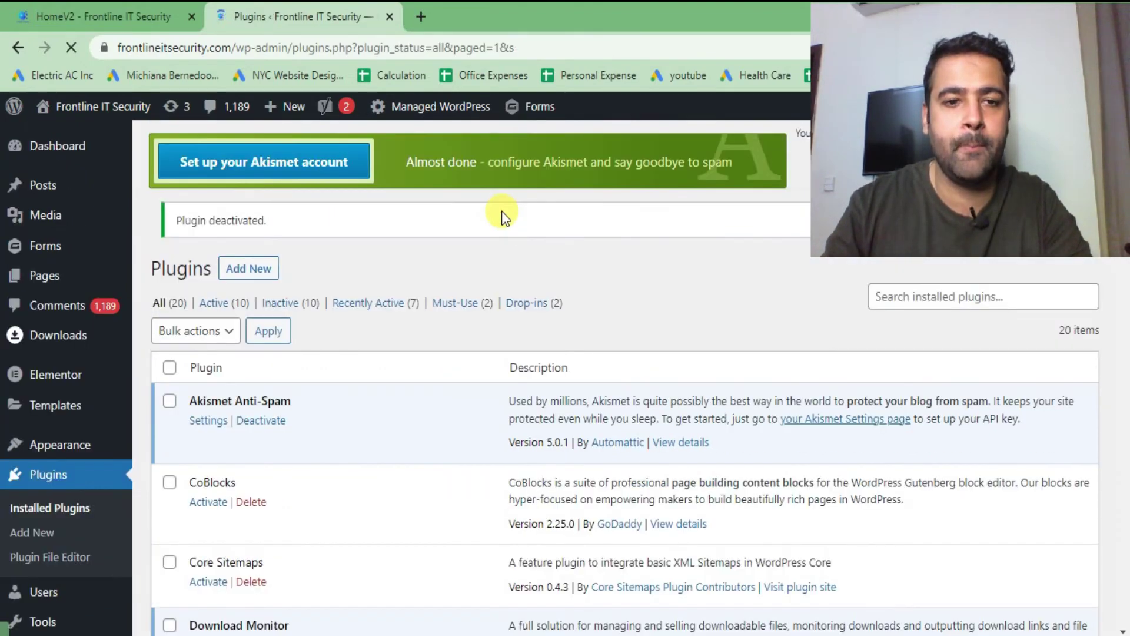
pyautogui.scroll(-4, 502, 212)
pyautogui.scroll(-5, 504, 240)
pyautogui.scroll(-5, 512, 307)
pyautogui.scroll(-2, 518, 328)
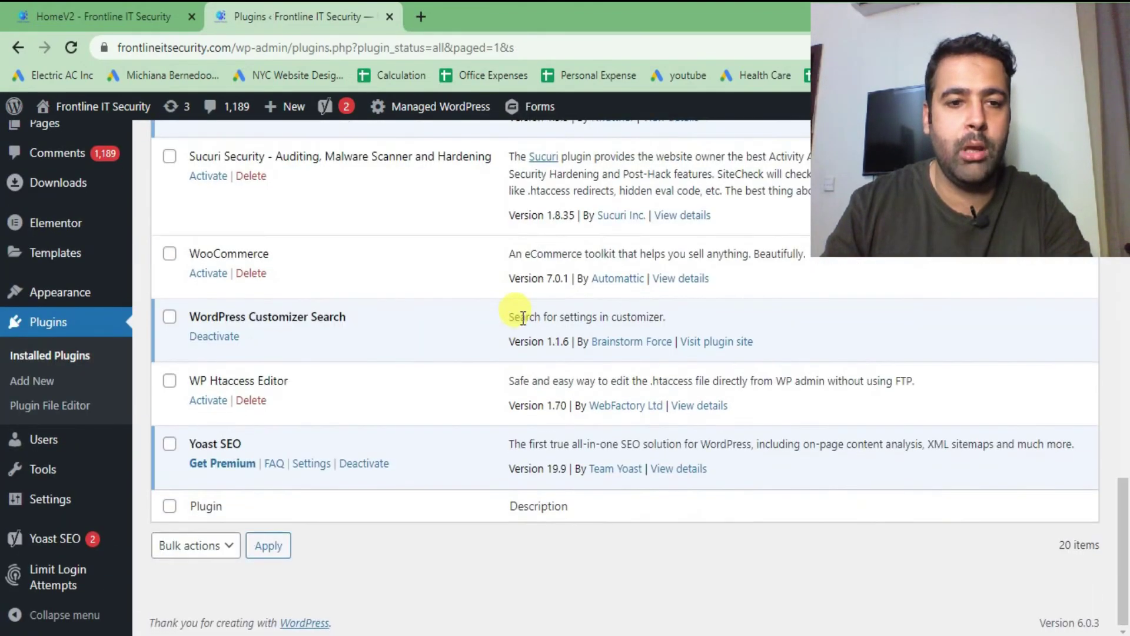
pyautogui.click(254, 274)
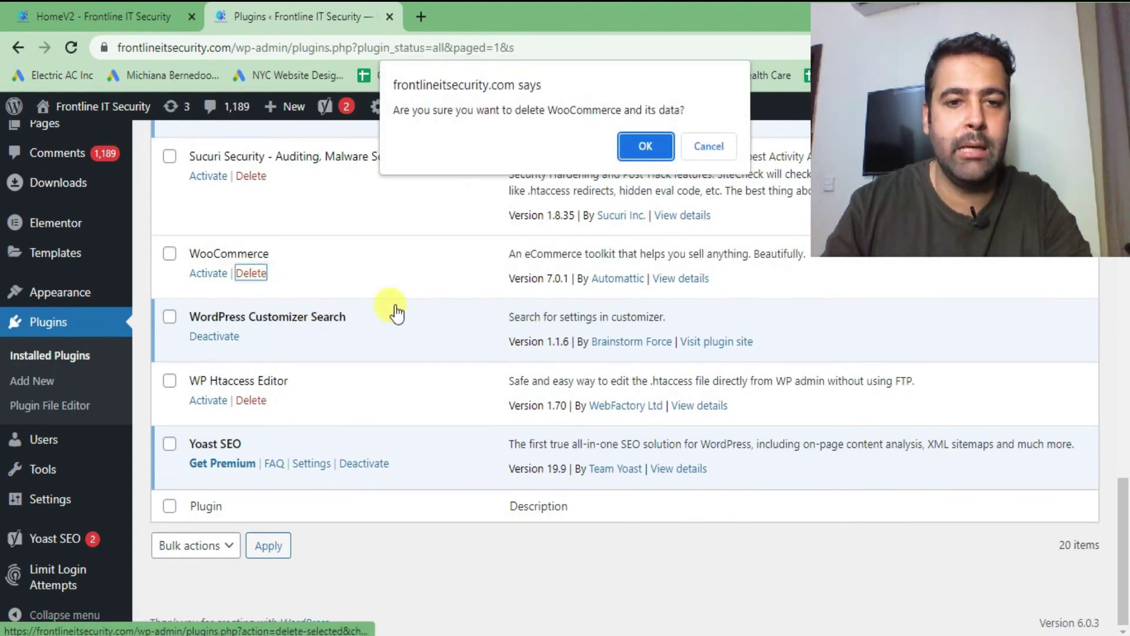
pyautogui.click(635, 150)
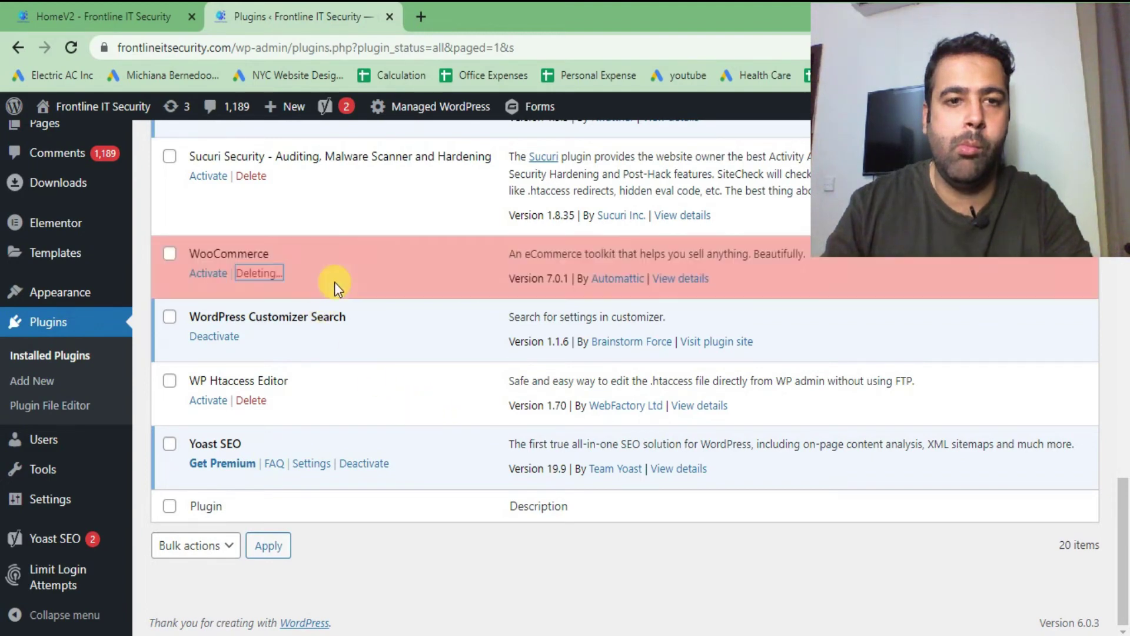
pyautogui.moveTo(367, 287); pyautogui.dragTo(177, 295)
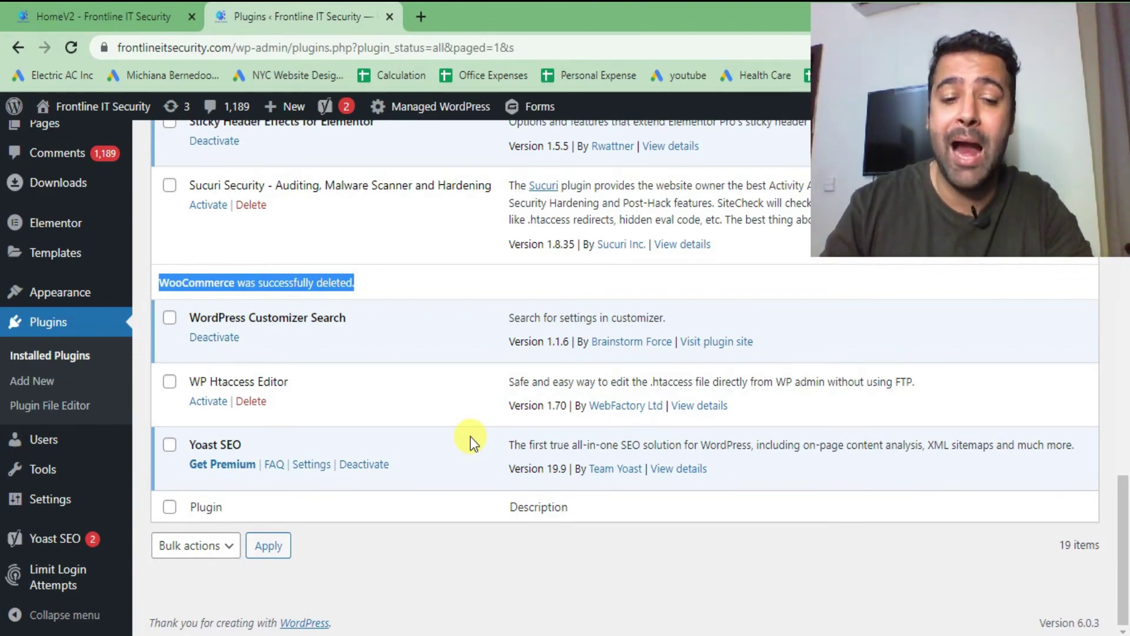
# Review the FS_CHMOD_DIR/FS_CHMOD_FILE lines and add a blank line after FS_METHOD on line 178.
pyautogui.click(215, 631)
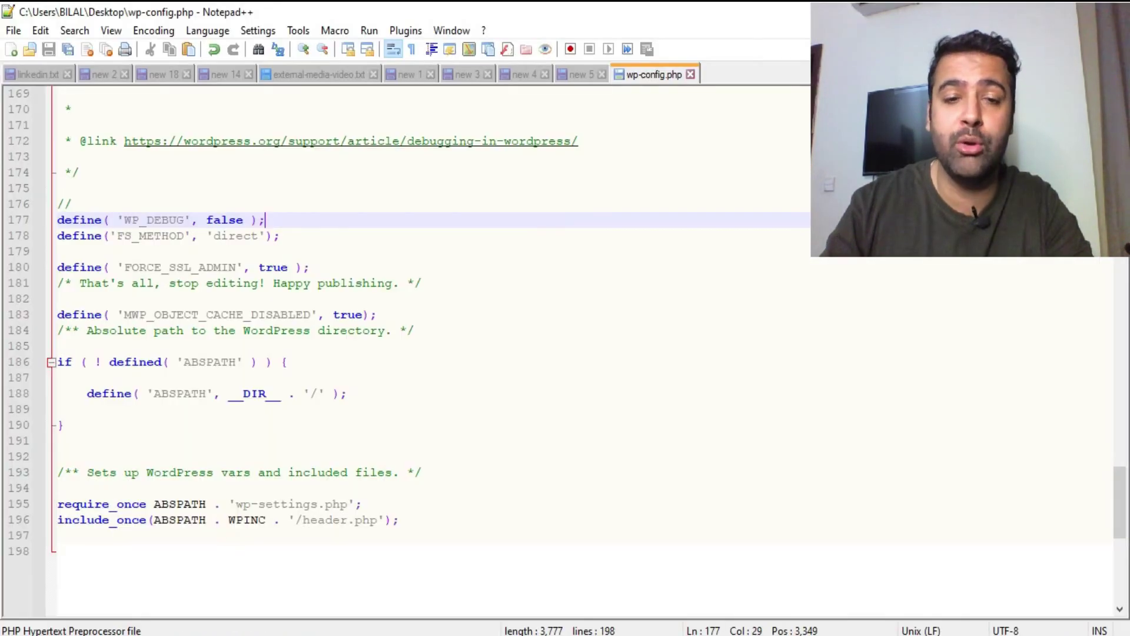
pyautogui.click(571, 76)
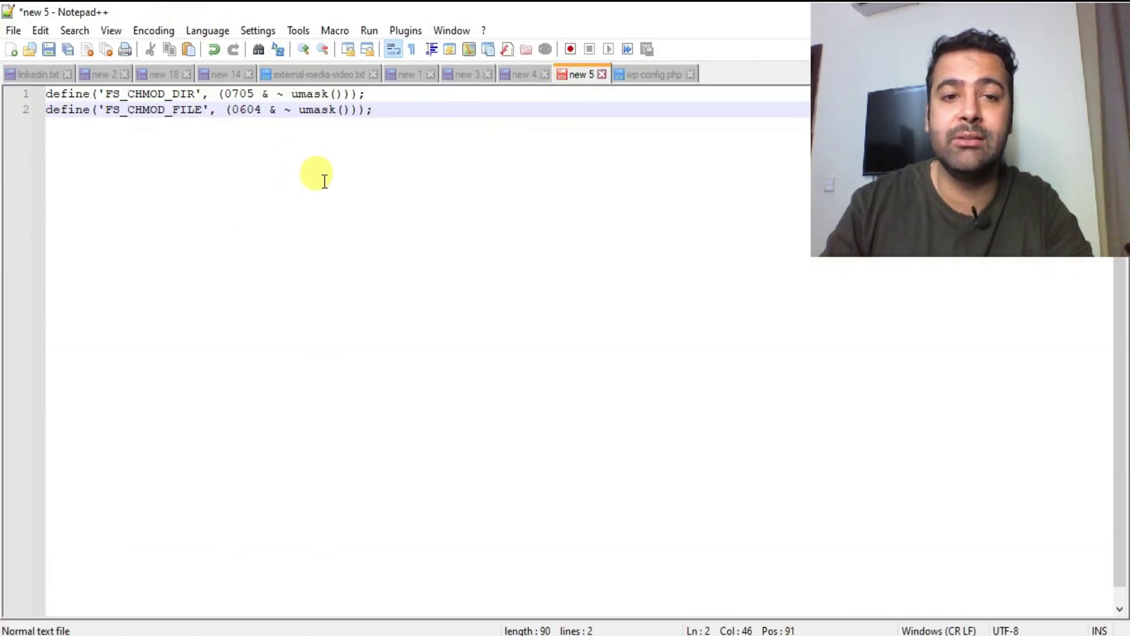
pyautogui.moveTo(380, 110); pyautogui.dragTo(41, 88)
pyautogui.click(525, 74)
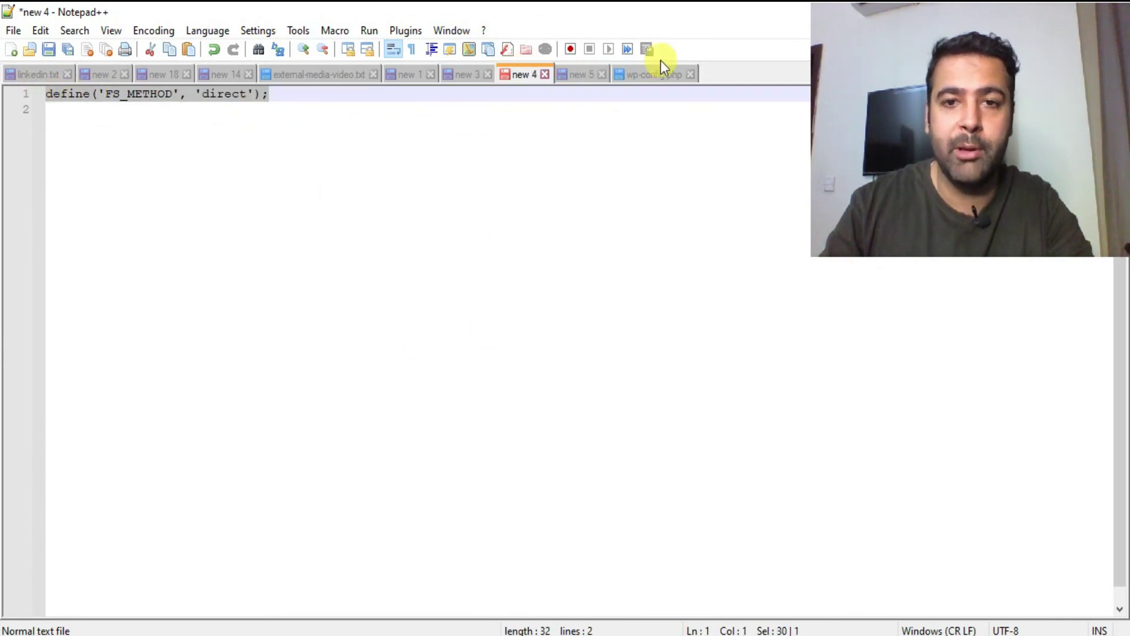
pyautogui.click(654, 74)
pyautogui.click(304, 236)
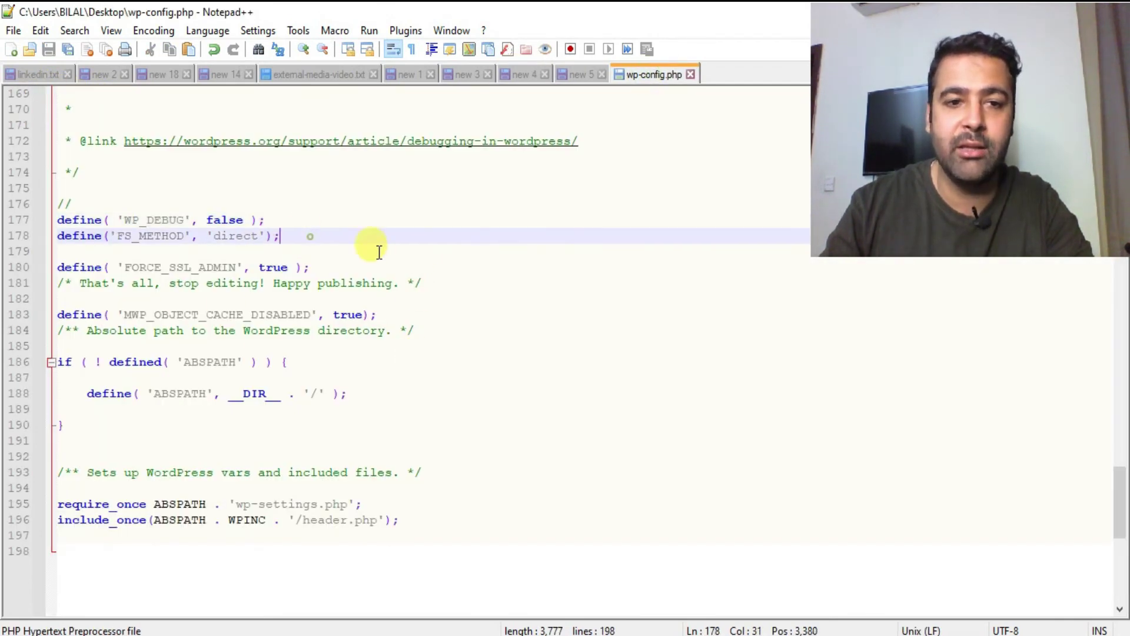
pyautogui.press('Return')
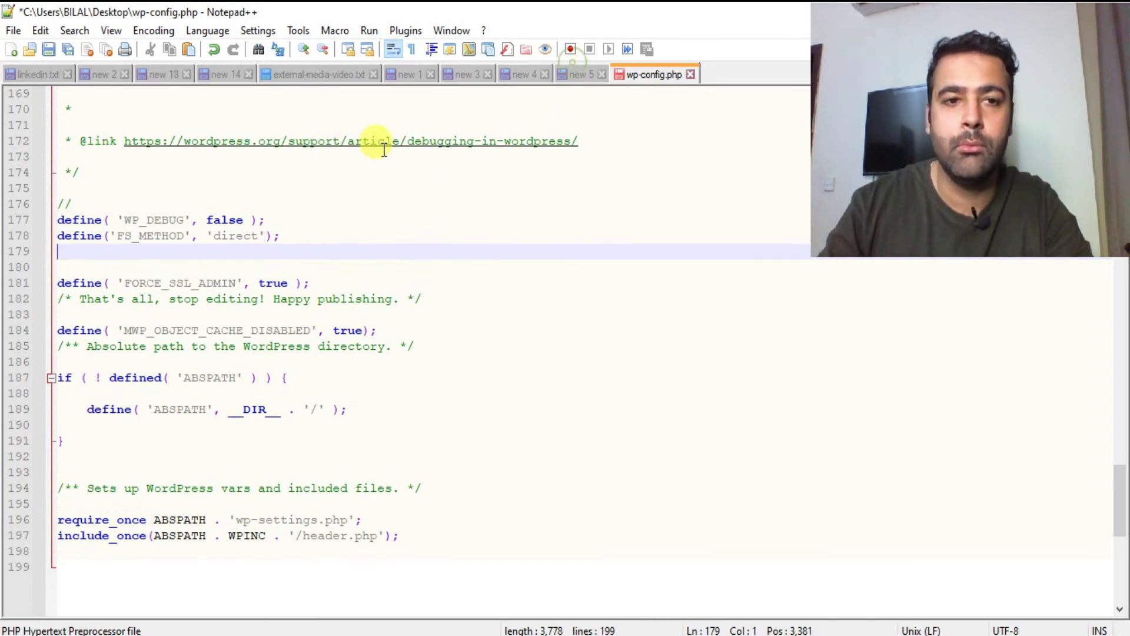
pyautogui.click(581, 76)
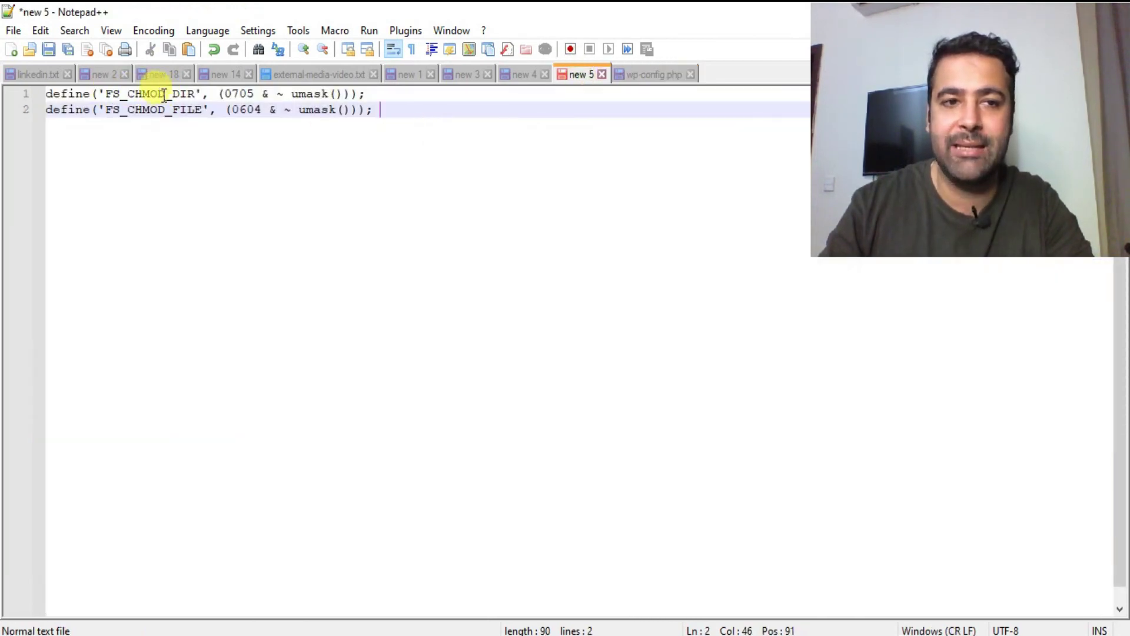
pyautogui.moveTo(382, 111); pyautogui.dragTo(45, 93)
pyautogui.click(652, 76)
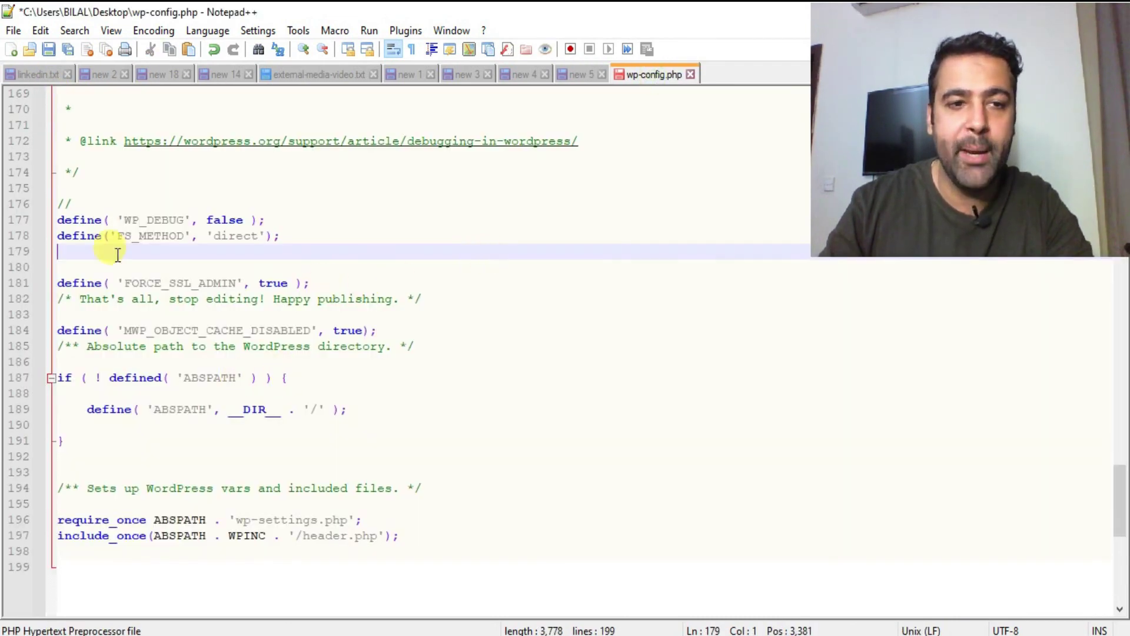